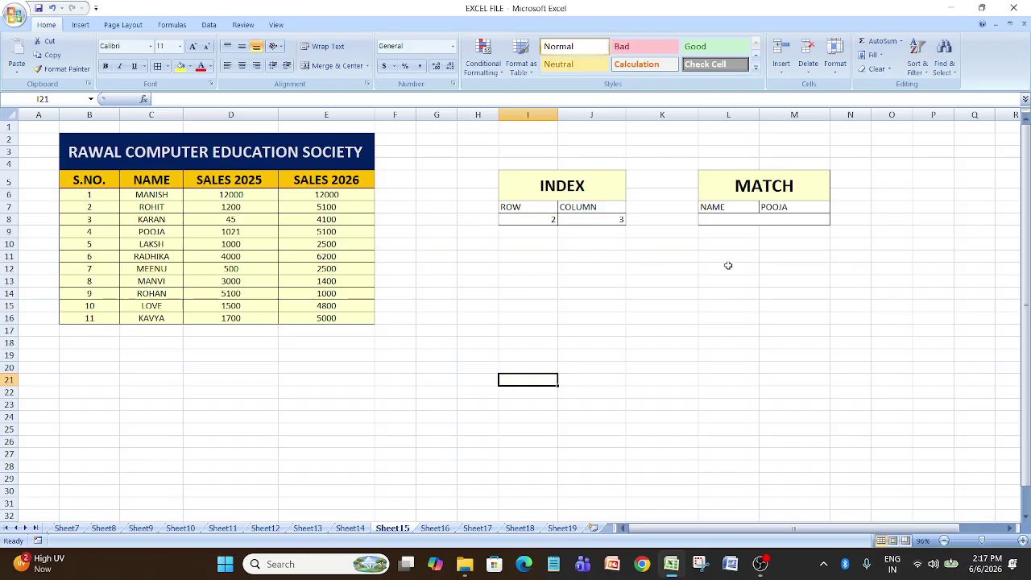
- Enter an INDEX formula in cell I11 that looks up row 2, column 2 of the range B6:E16
click(527, 258)
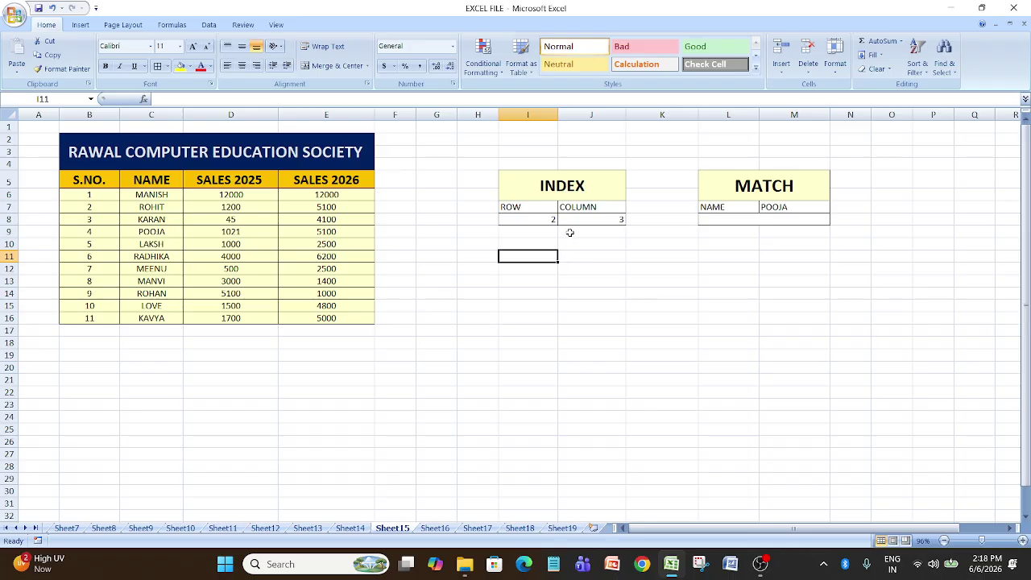
text(=)
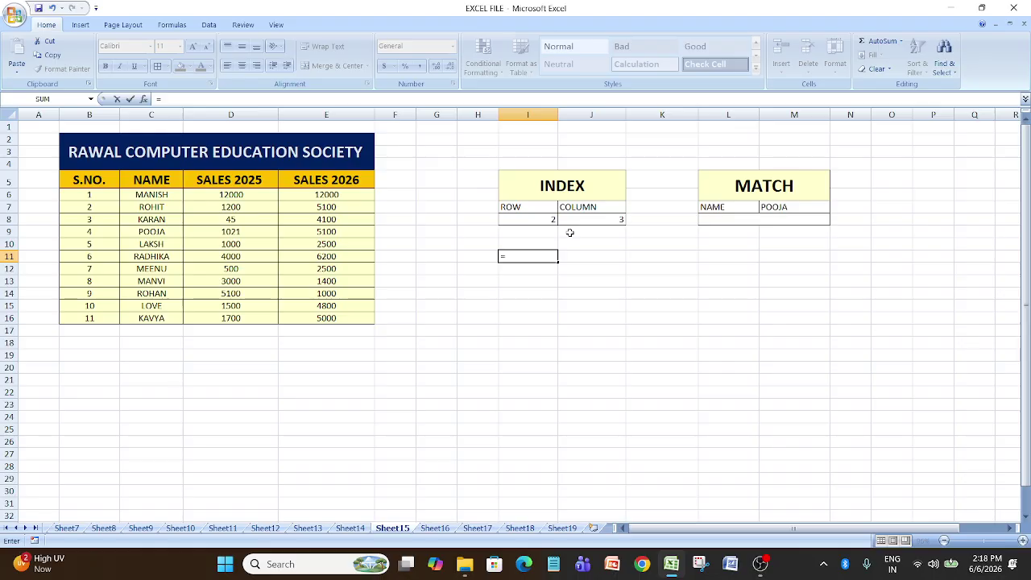
text(EN)
key(BackSpace)
key(BackSpace)
text(I)
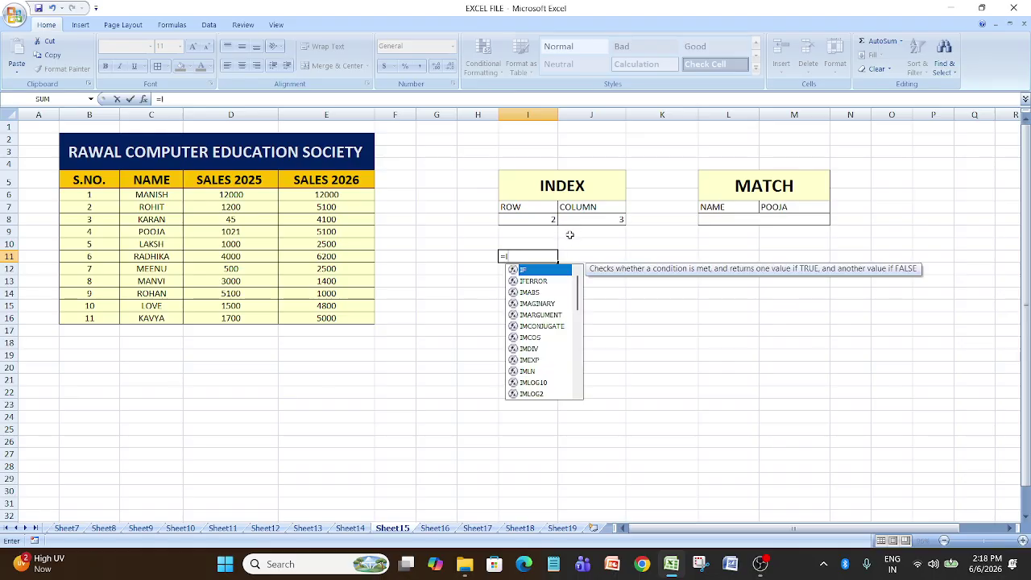
text(NDEX)
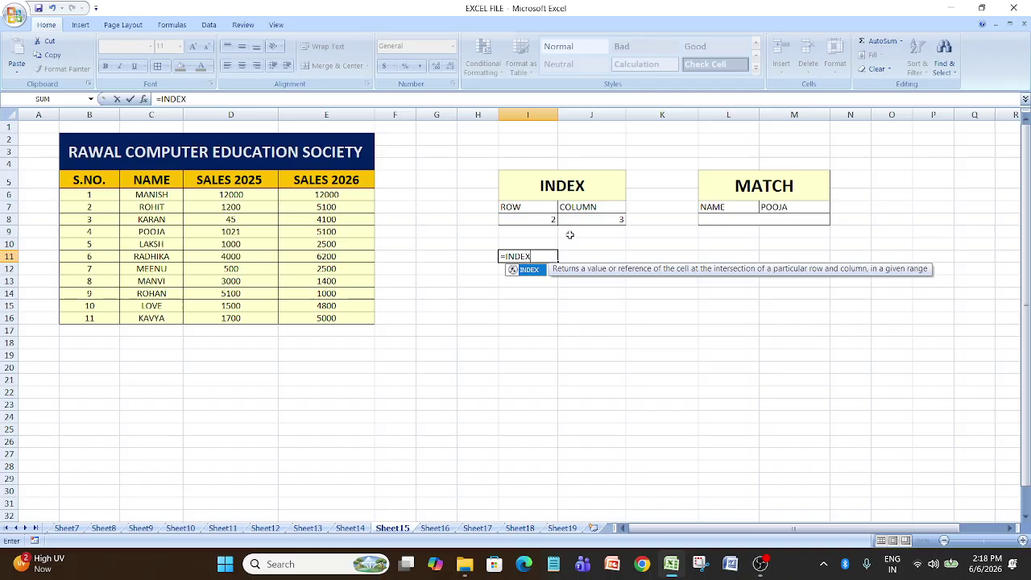
text(()
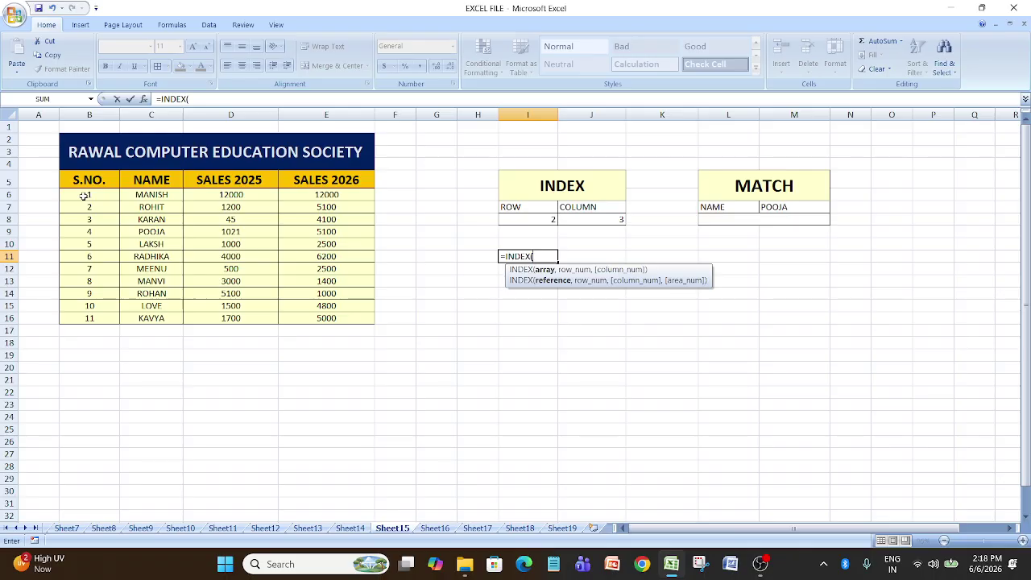
drag(84, 195, 346, 321)
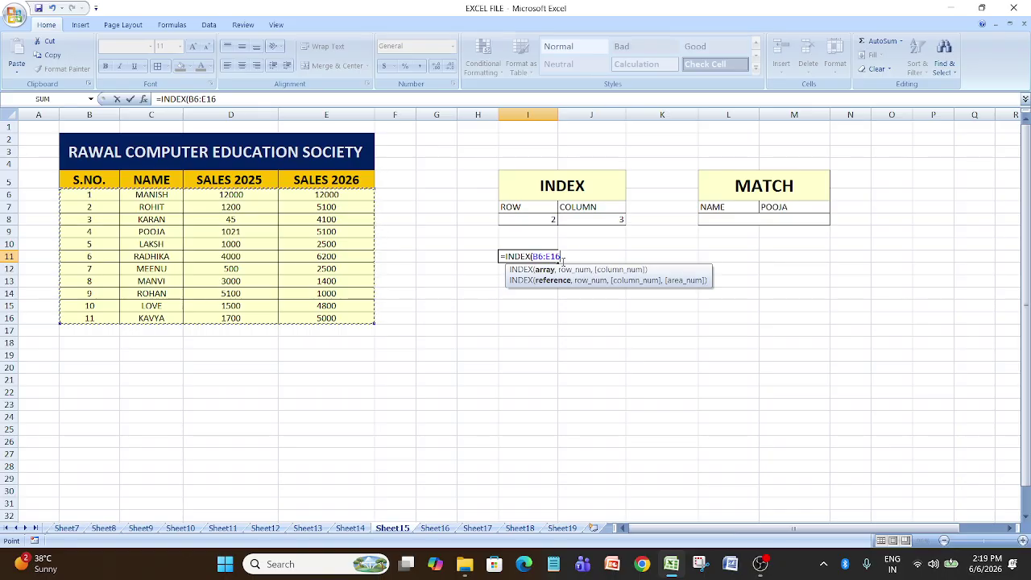
text(,2)
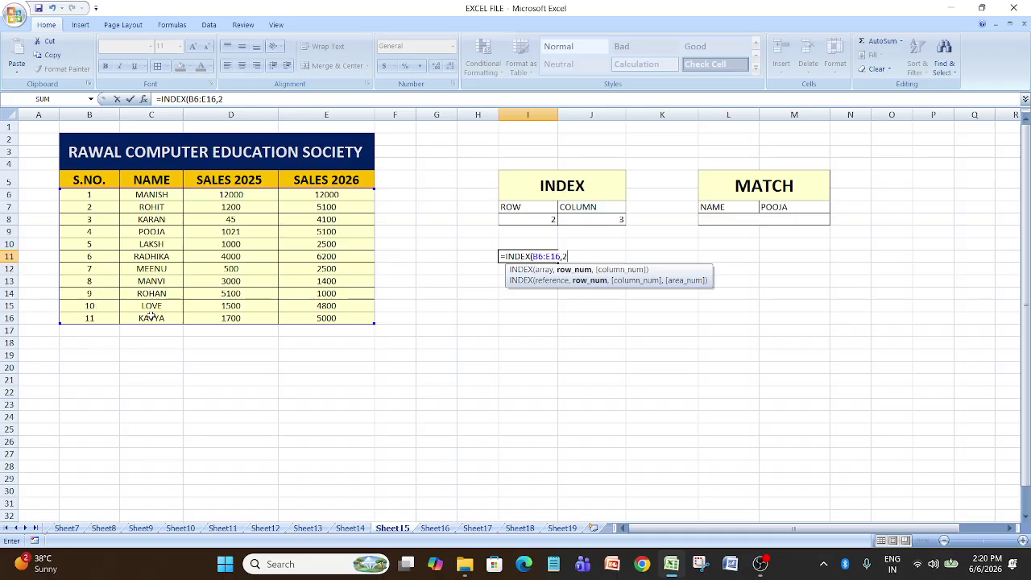
text(,2)
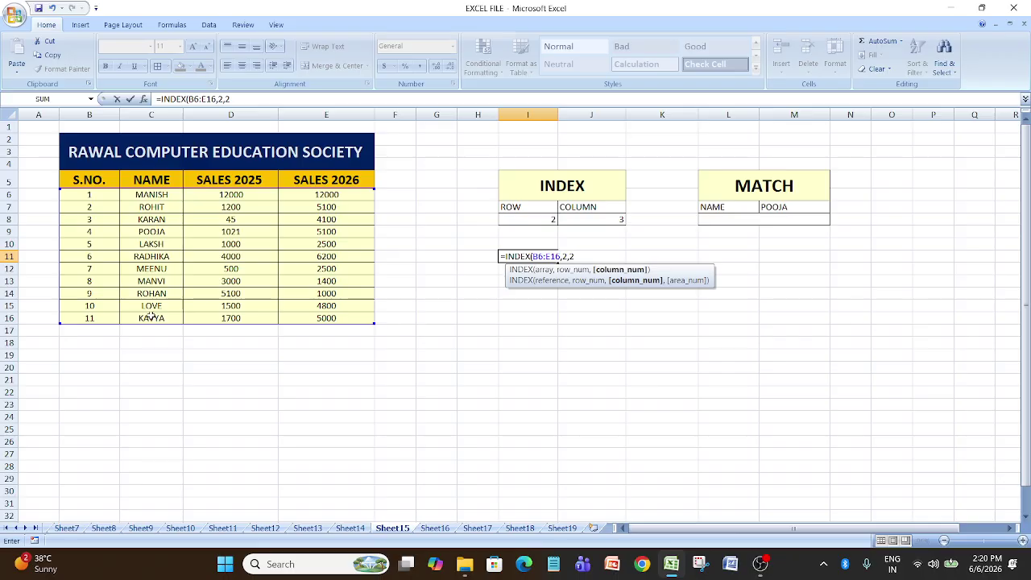
key(Return)
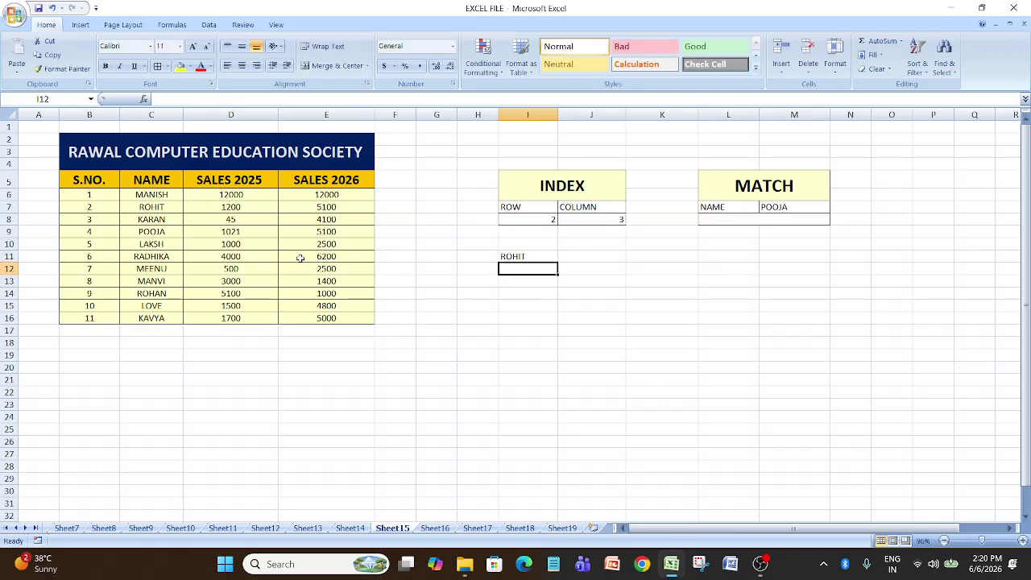
drag(67, 209, 325, 207)
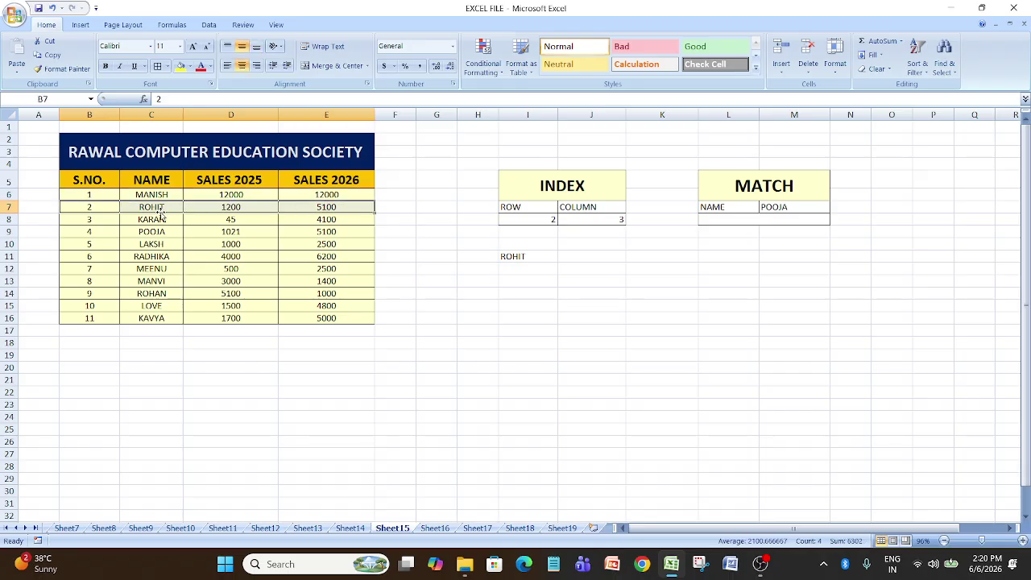
- Change the column number in cell I11's INDEX formula to 3 and compare the result with the table
double_click(525, 256)
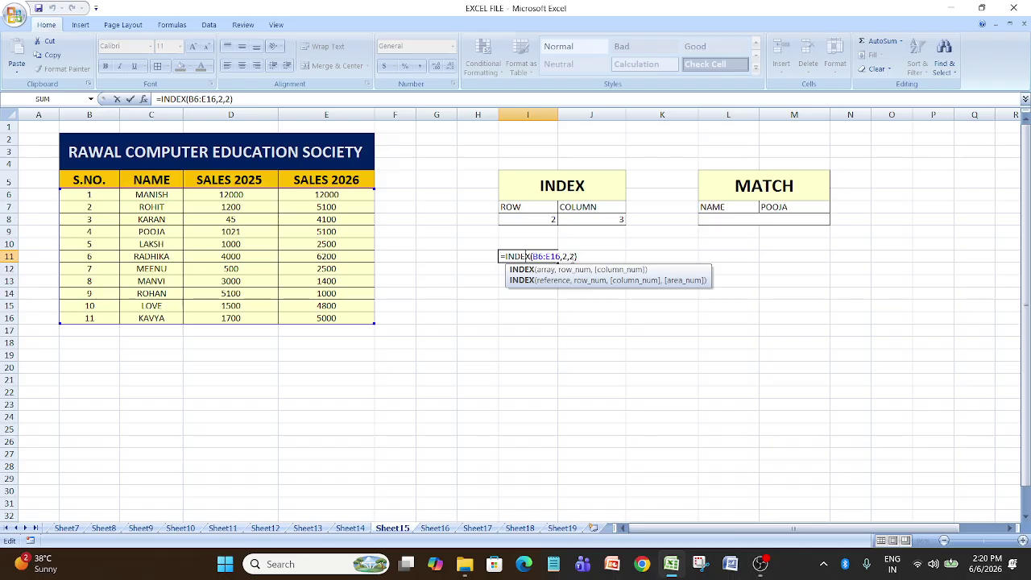
click(577, 258)
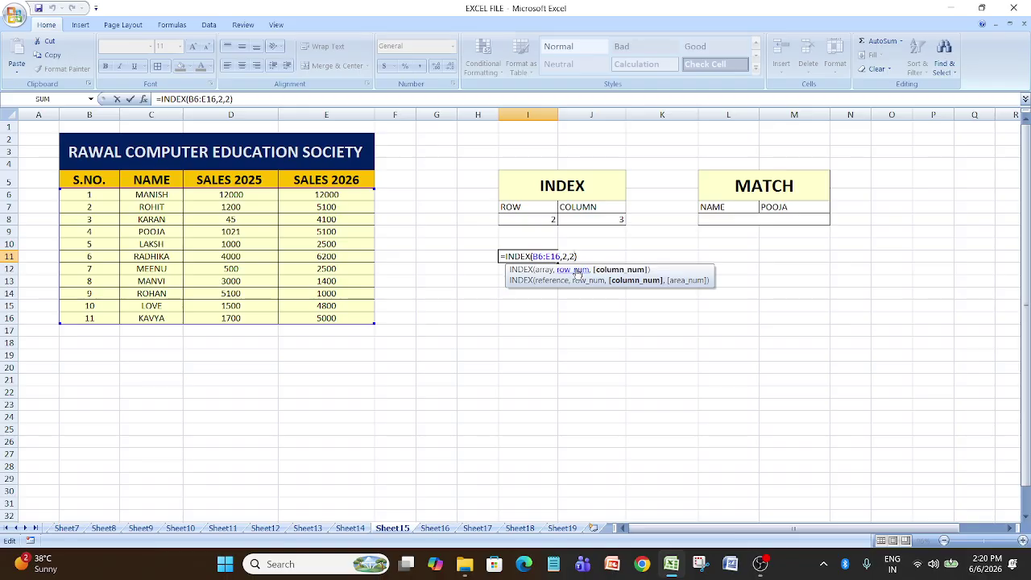
key(BackSpace)
text(3)
key(Return)
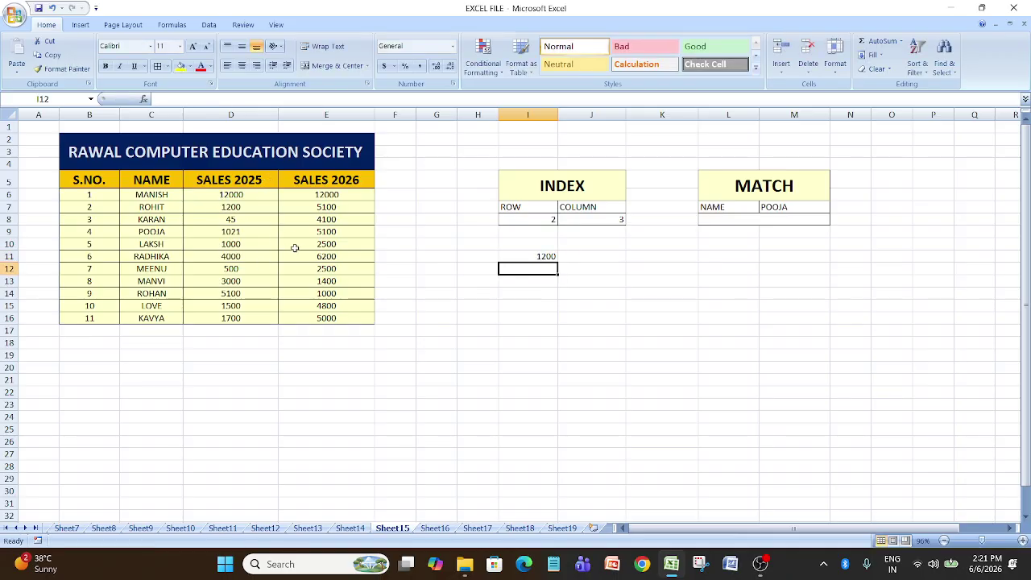
click(203, 208)
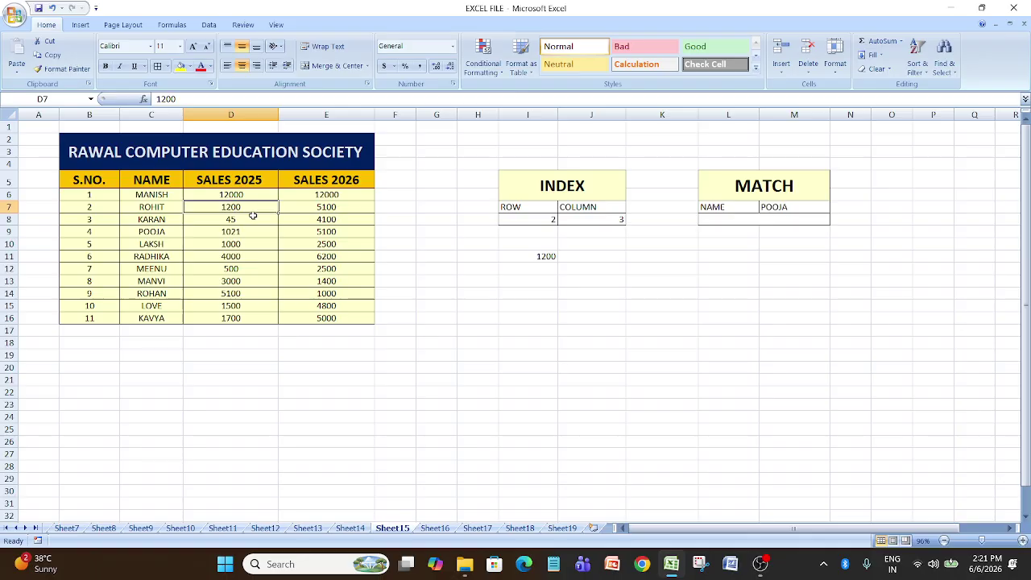
click(530, 259)
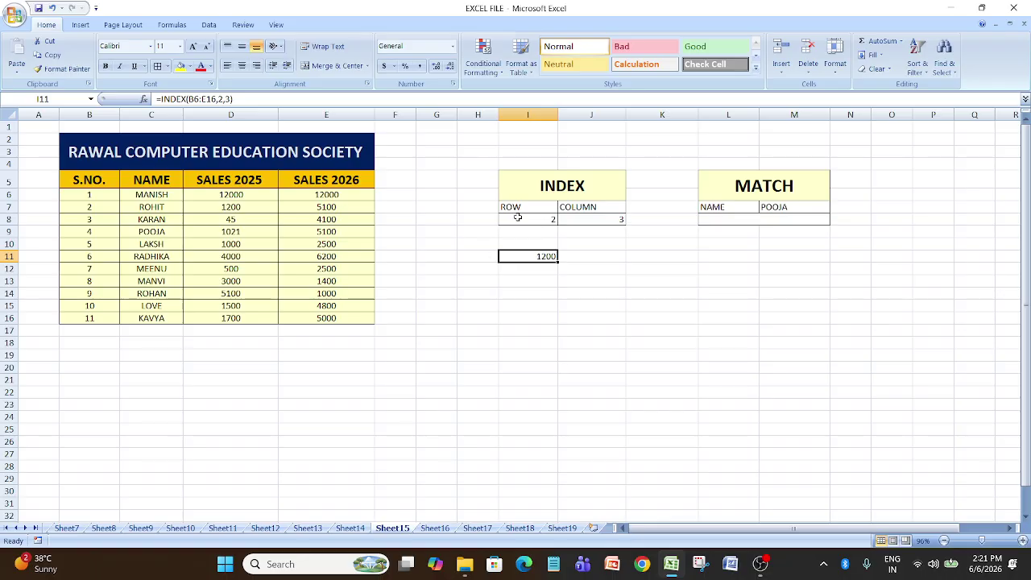
- Begin an INDEX formula in cell I14 with the data range B6:E16 as its array
drag(518, 217, 587, 218)
click(528, 292)
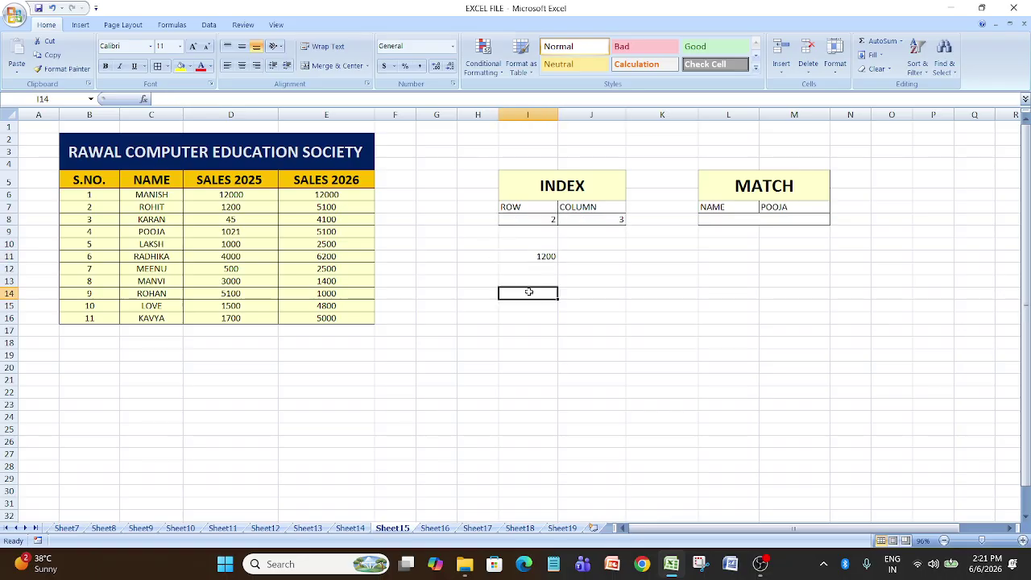
click(520, 223)
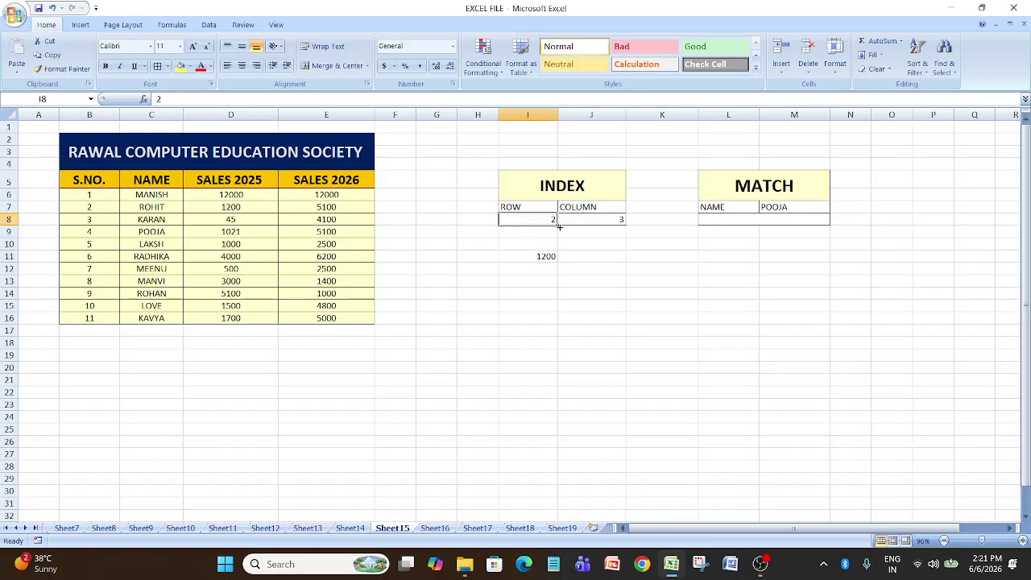
click(543, 288)
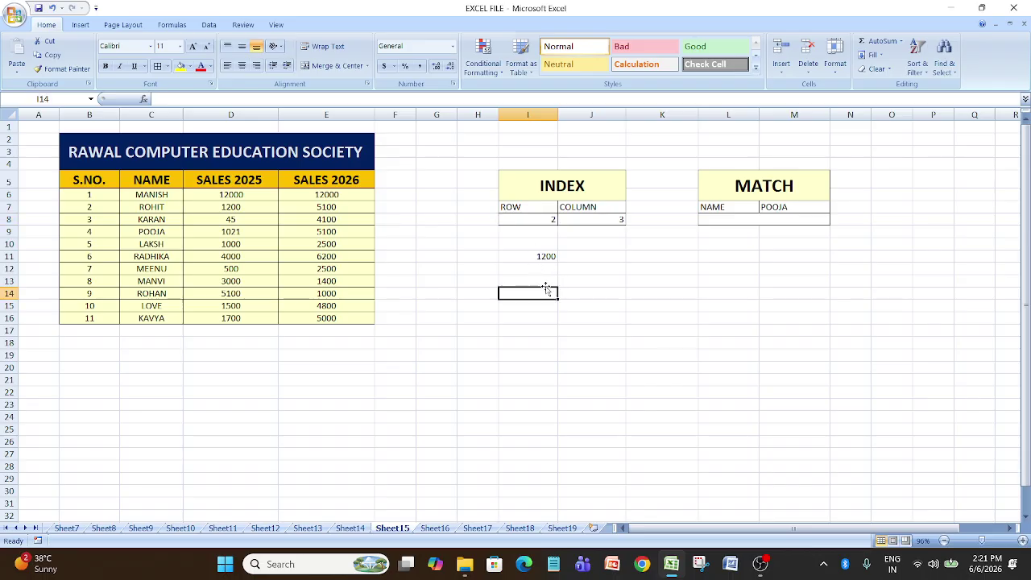
text(=INN)
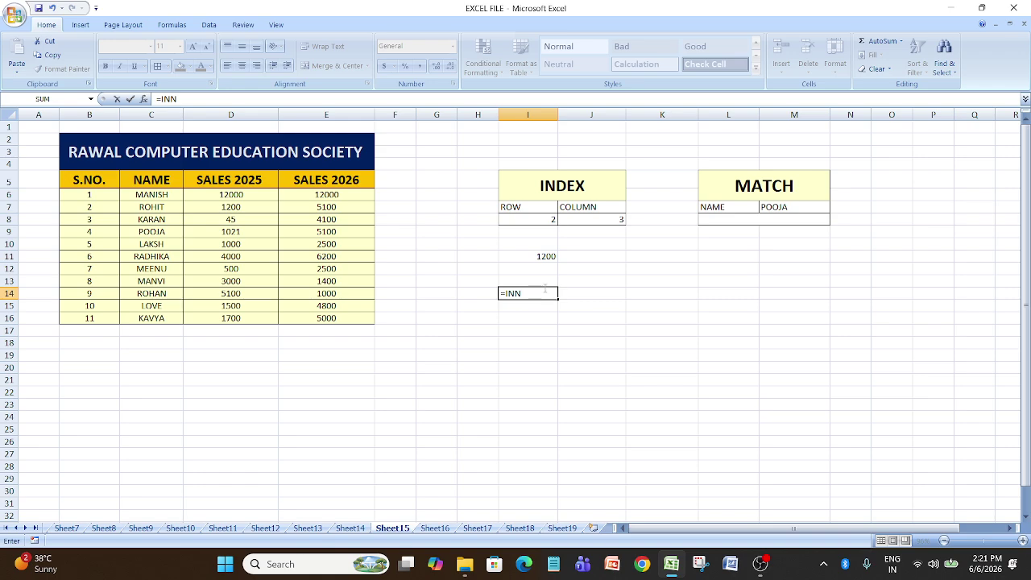
key(BackSpace)
text(DEX()
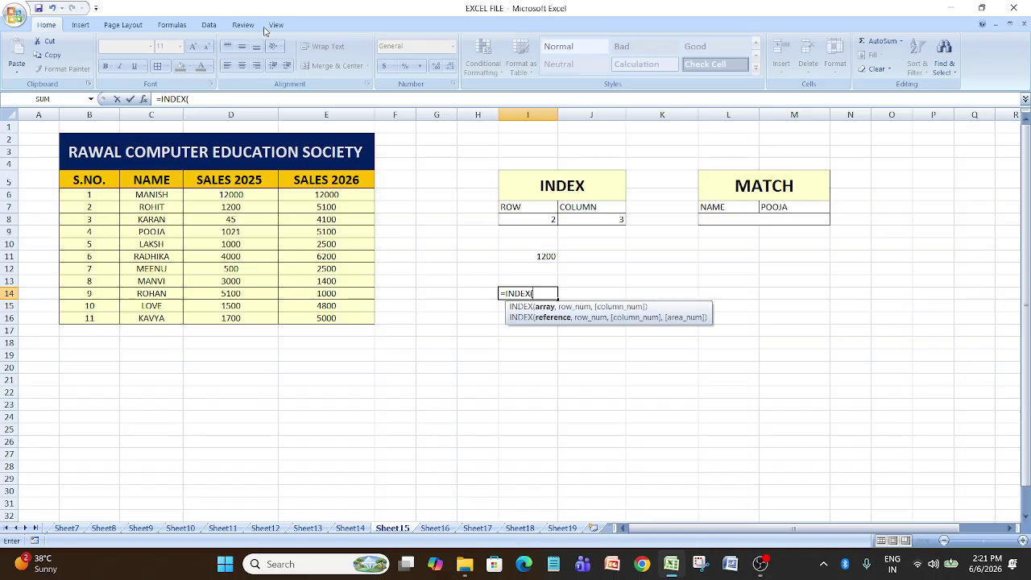
drag(76, 195, 350, 316)
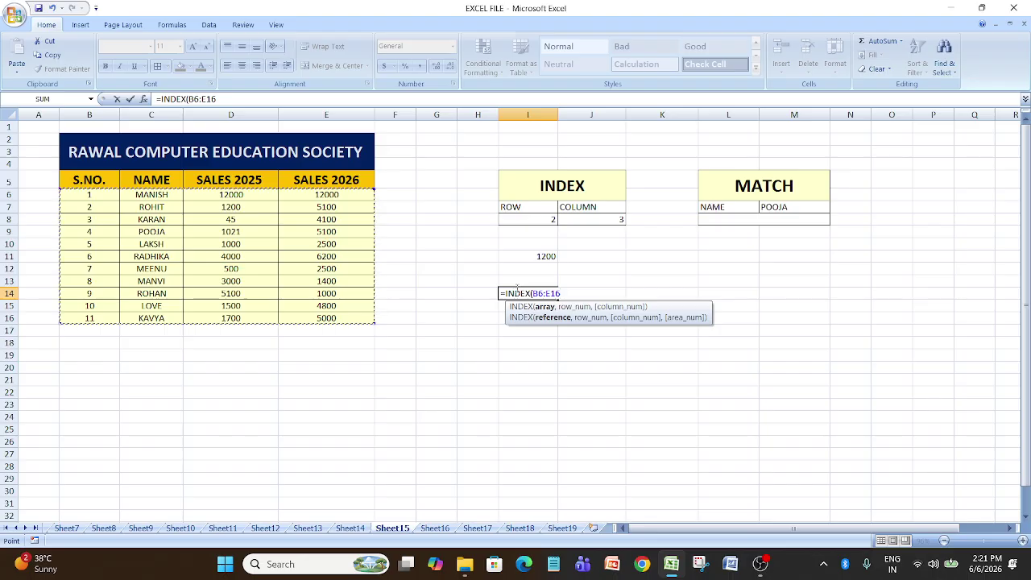
text(,)
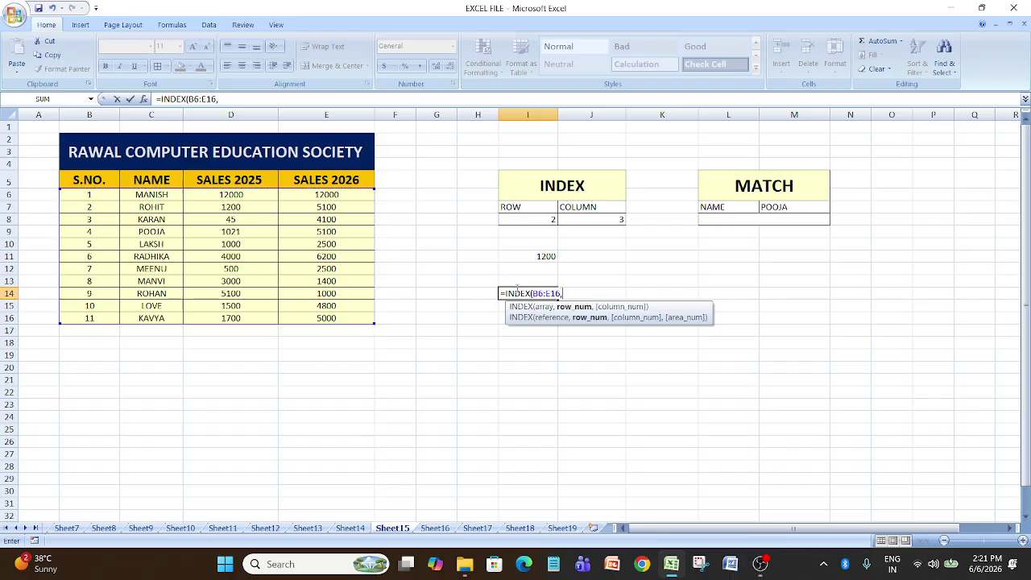
- Complete the I14 formula with I8 as the row number and J8 as the column number, and check it against the table
click(521, 220)
text(,)
click(581, 225)
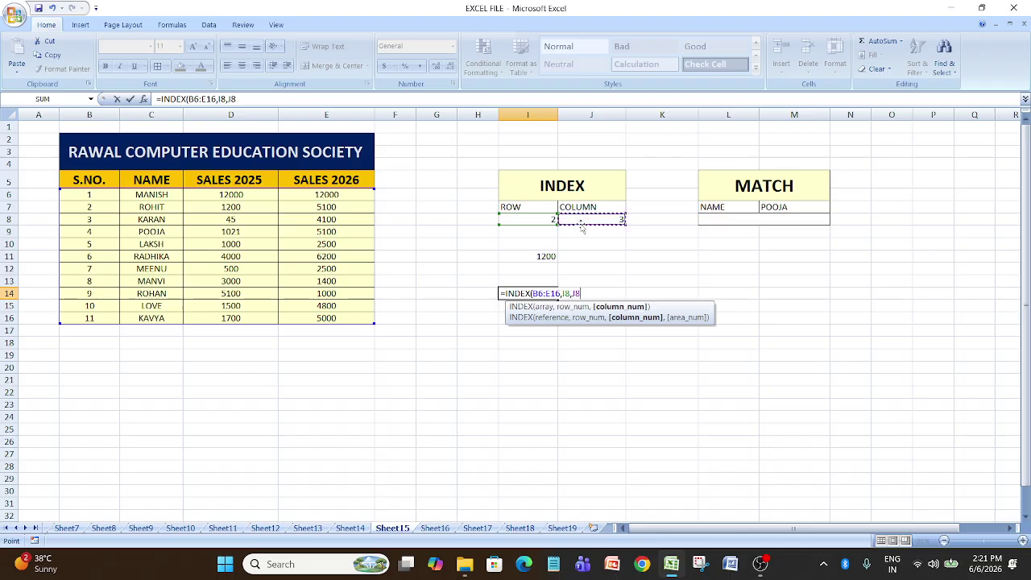
text(,)
key(BackSpace)
text())
key(Return)
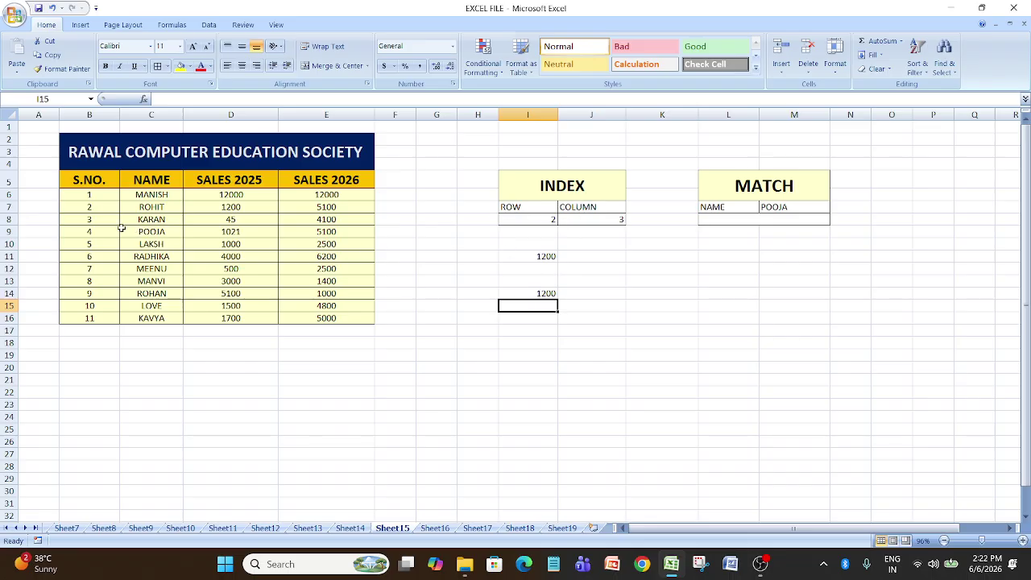
drag(58, 207, 261, 206)
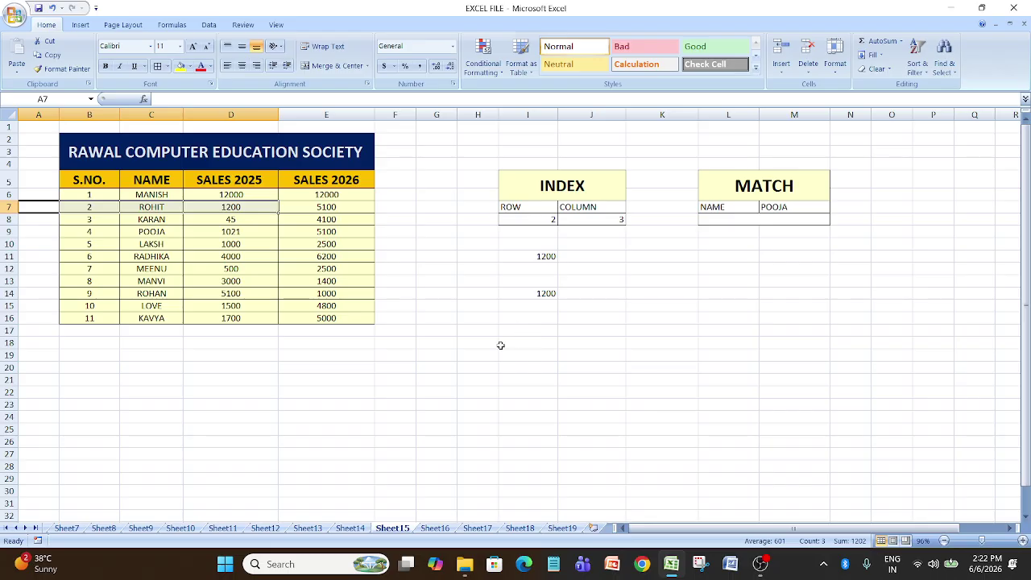
- Set the ROW value in cell I8 to 5 and compare the I14 result with the table's fifth record
click(540, 219)
double_click(551, 220)
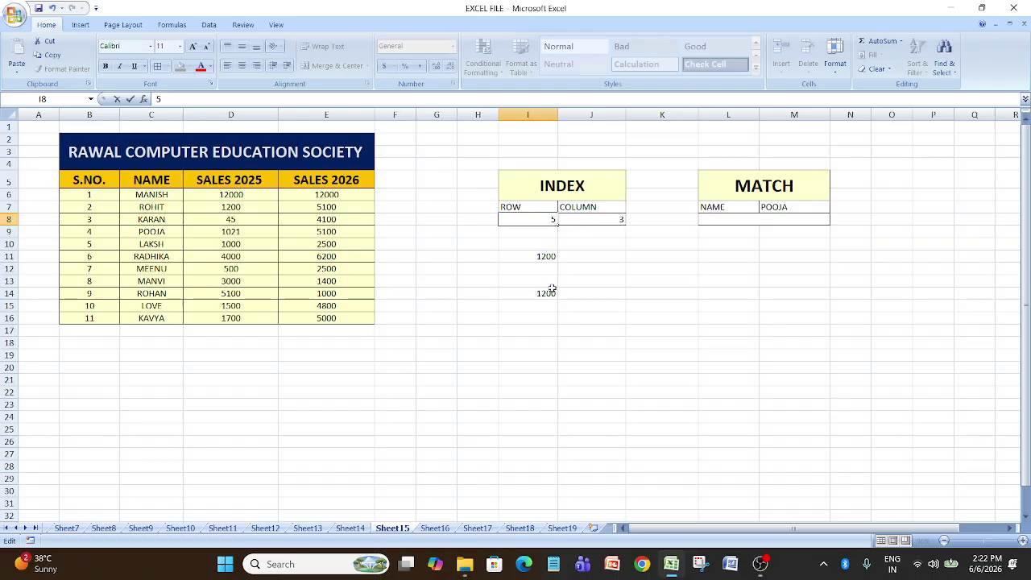
key(Return)
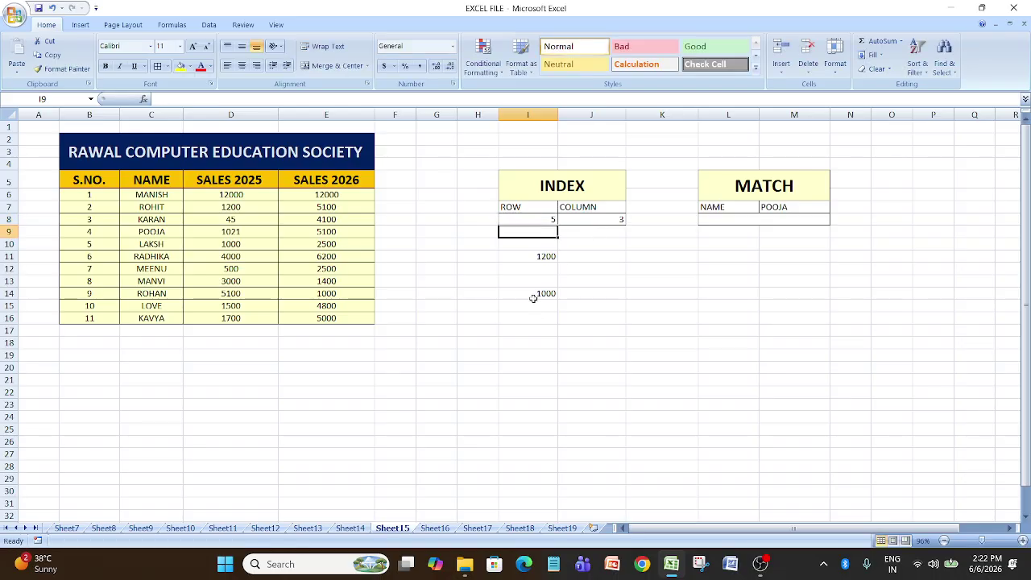
click(537, 294)
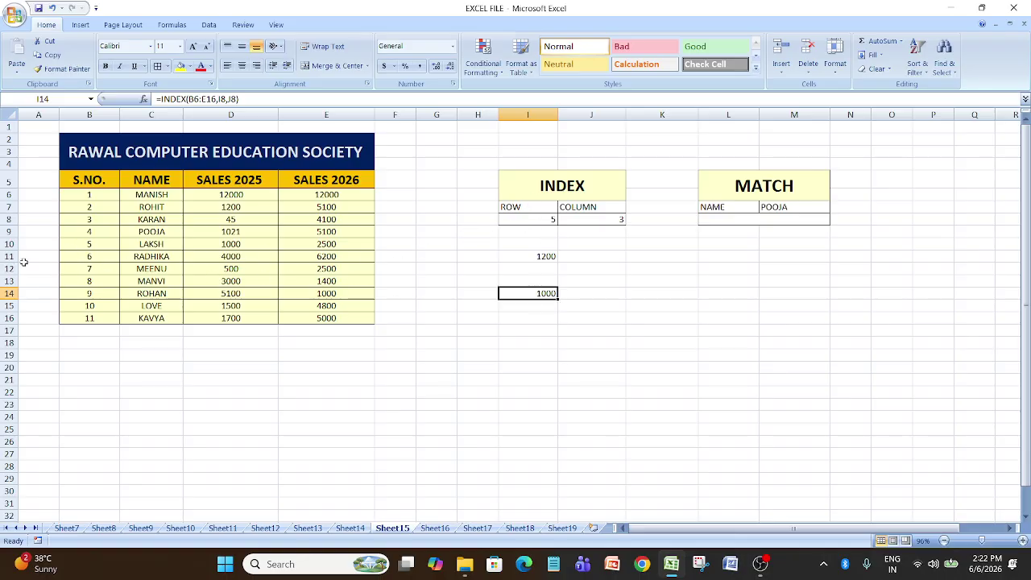
drag(72, 246, 276, 243)
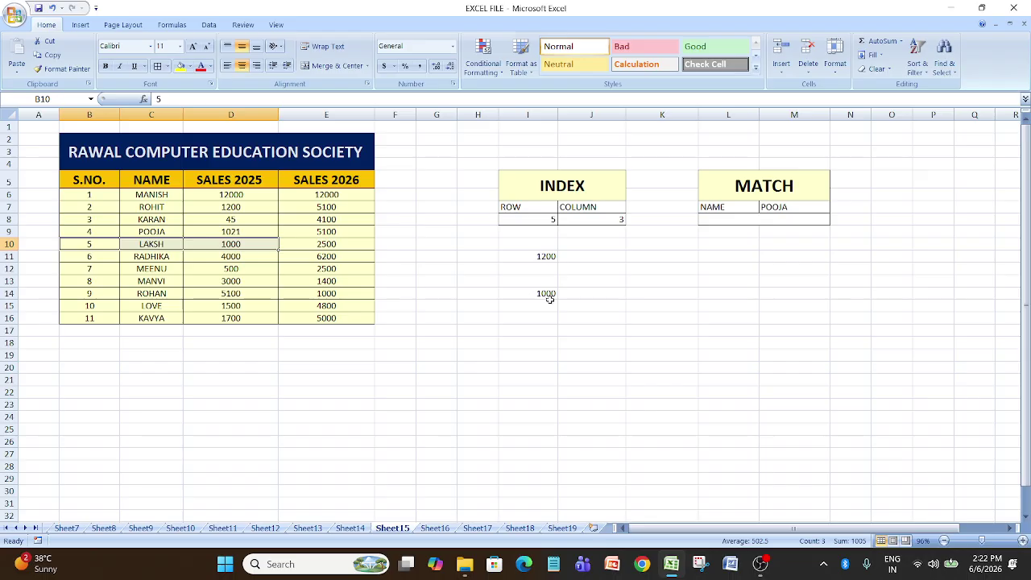
- Set the COLUMN value in cell J8 to 2
double_click(619, 220)
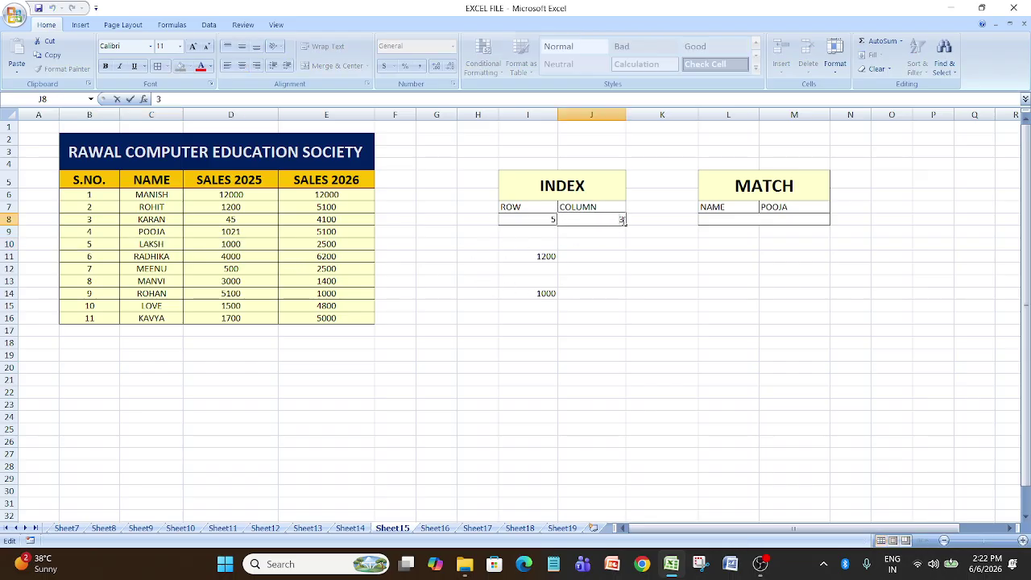
key(BackSpace)
key(Return)
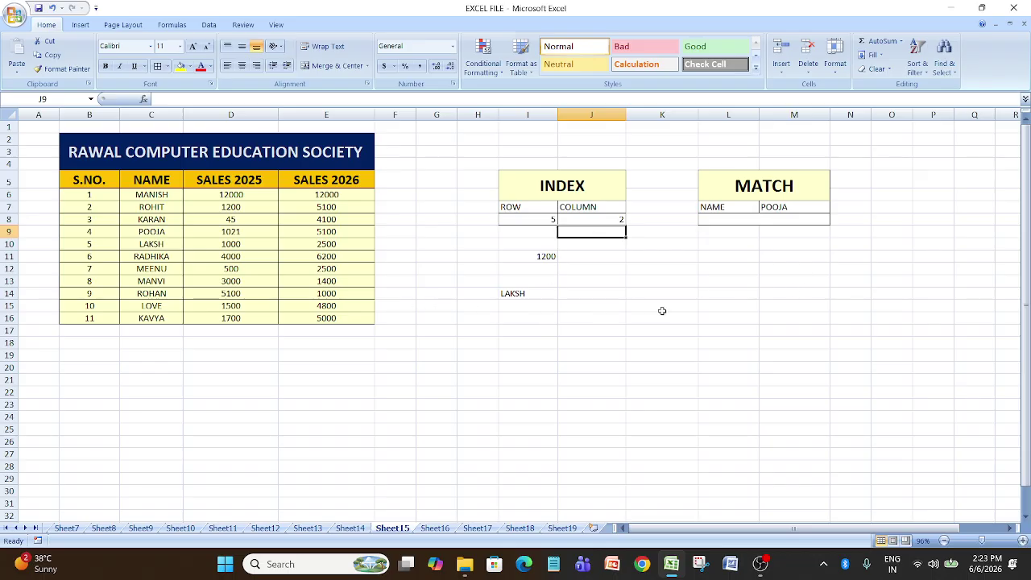
- Begin a MATCH formula in merged cell L8 with M7 as the lookup value
click(726, 222)
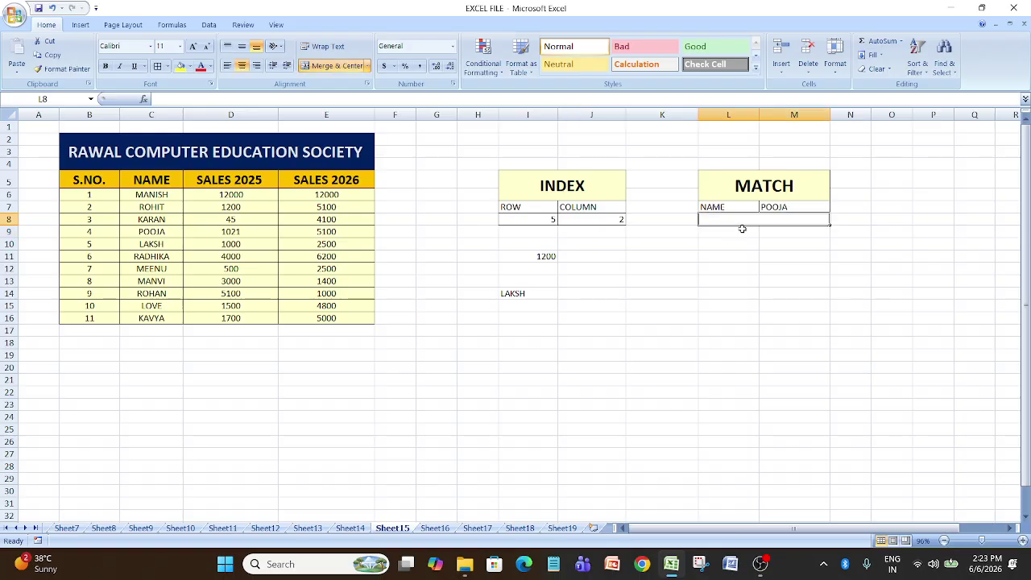
text(=)
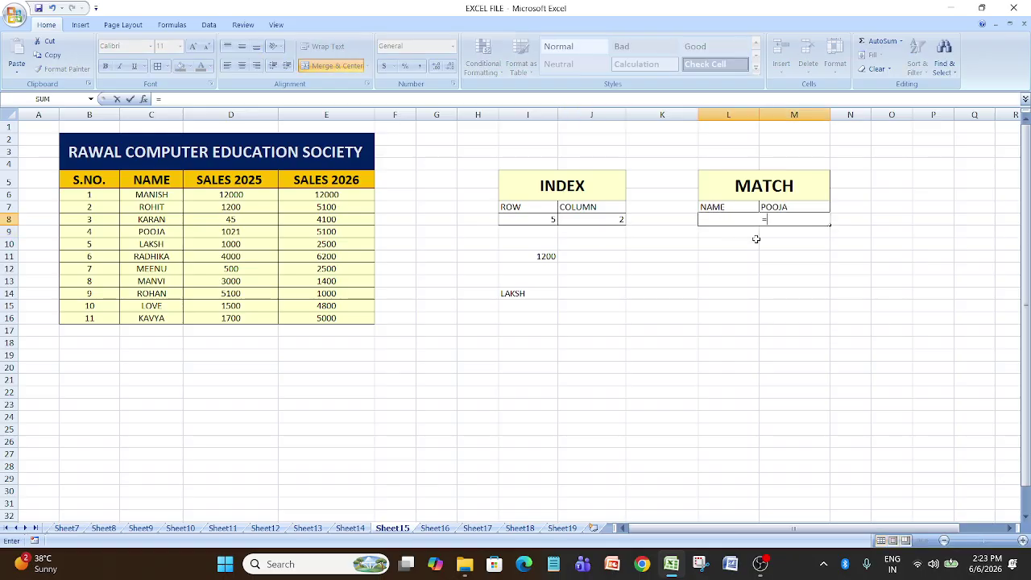
text(MATCH)
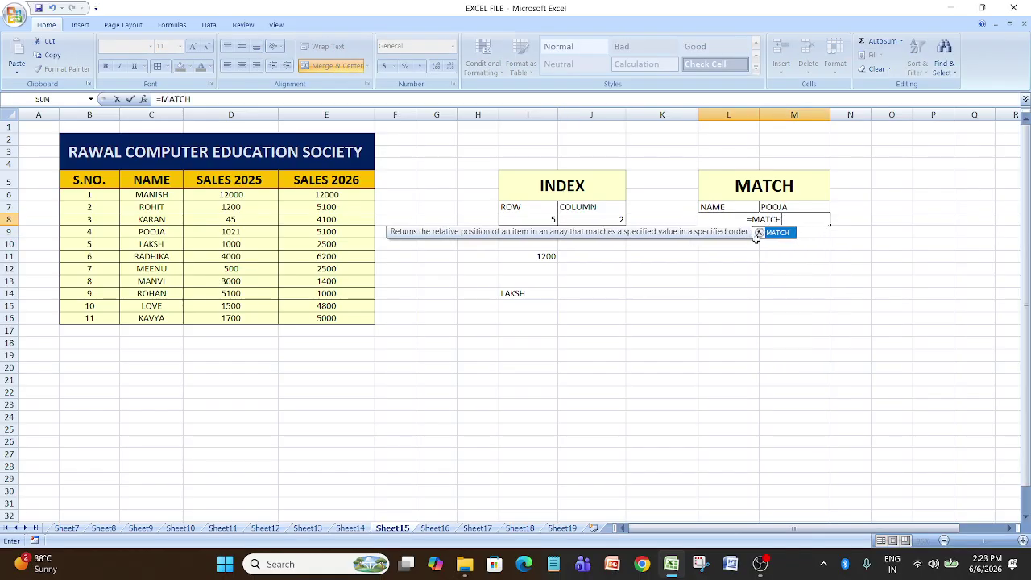
text(()
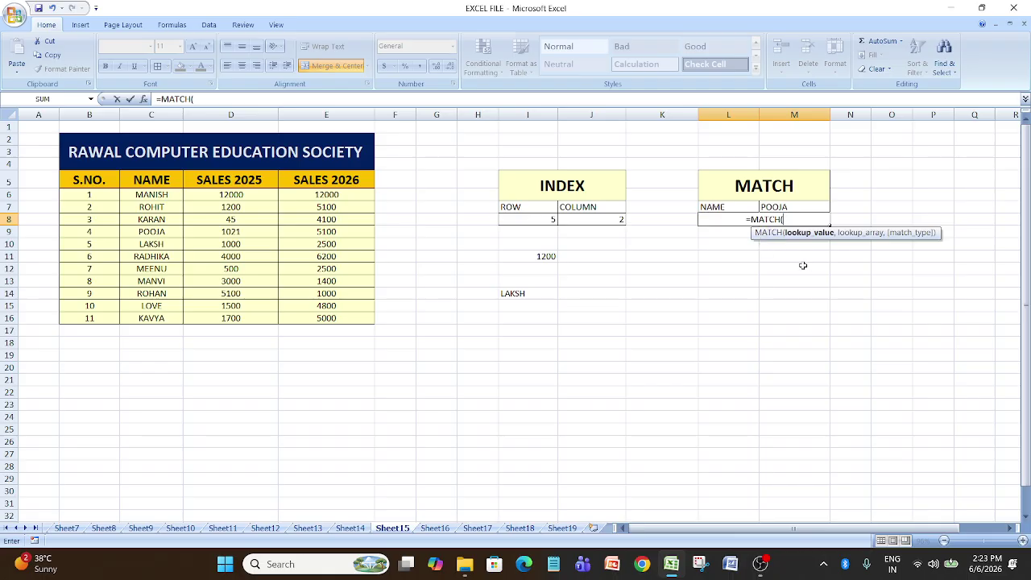
click(781, 208)
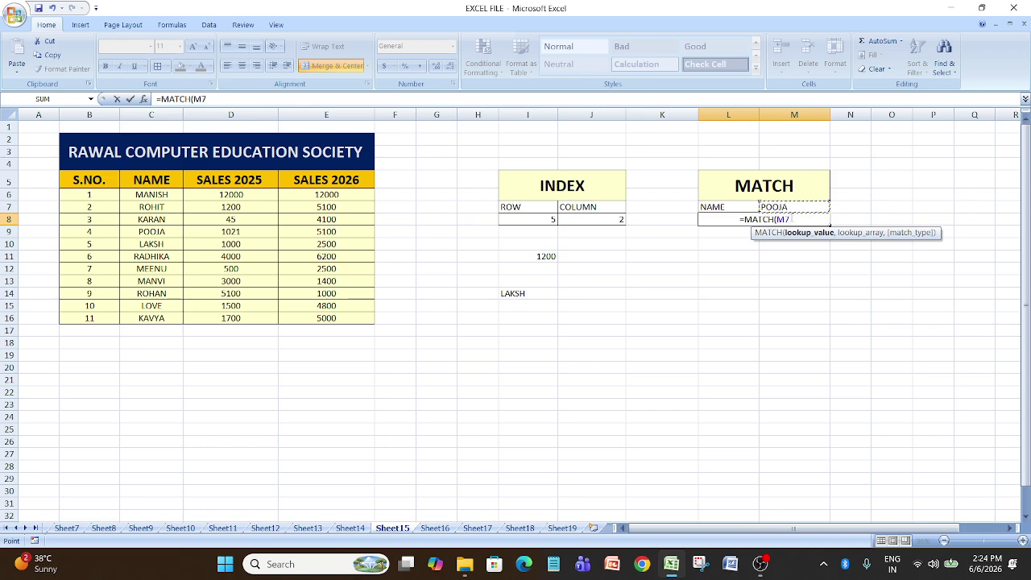
text(,)
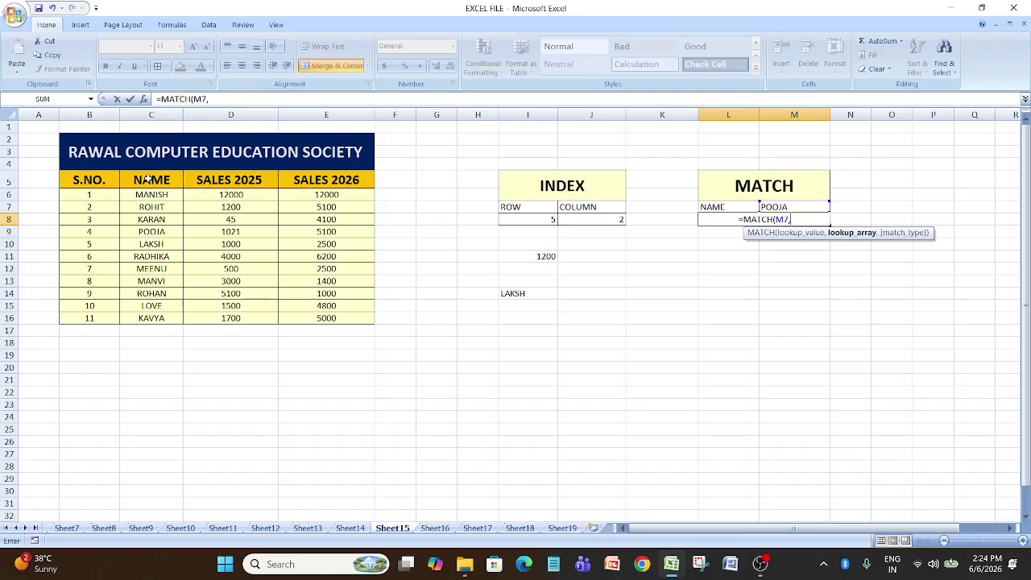
- Complete the L8 MATCH formula with C5:C16 as the lookup array and 0 for an exact match
drag(150, 180, 157, 319)
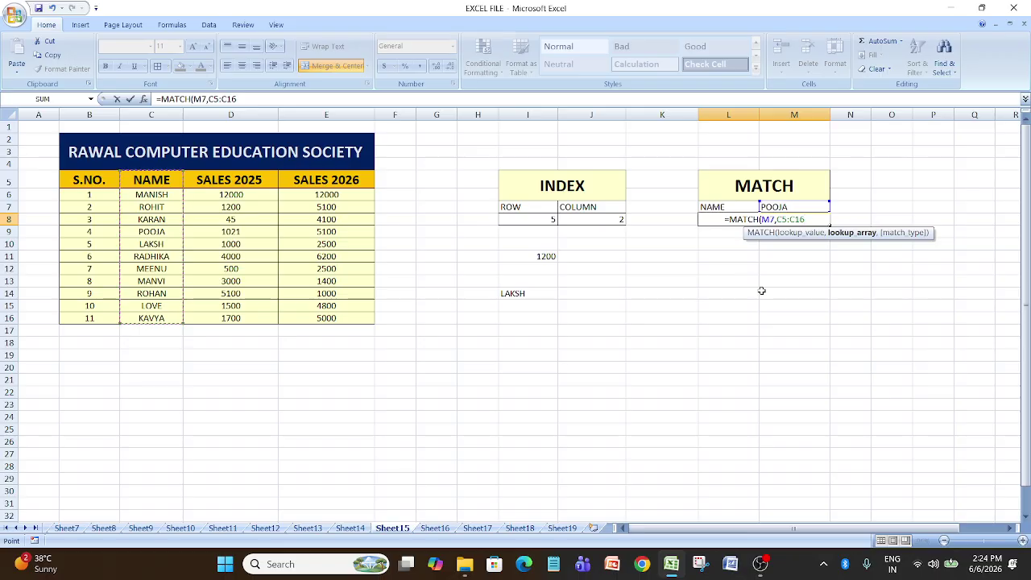
text(,0)
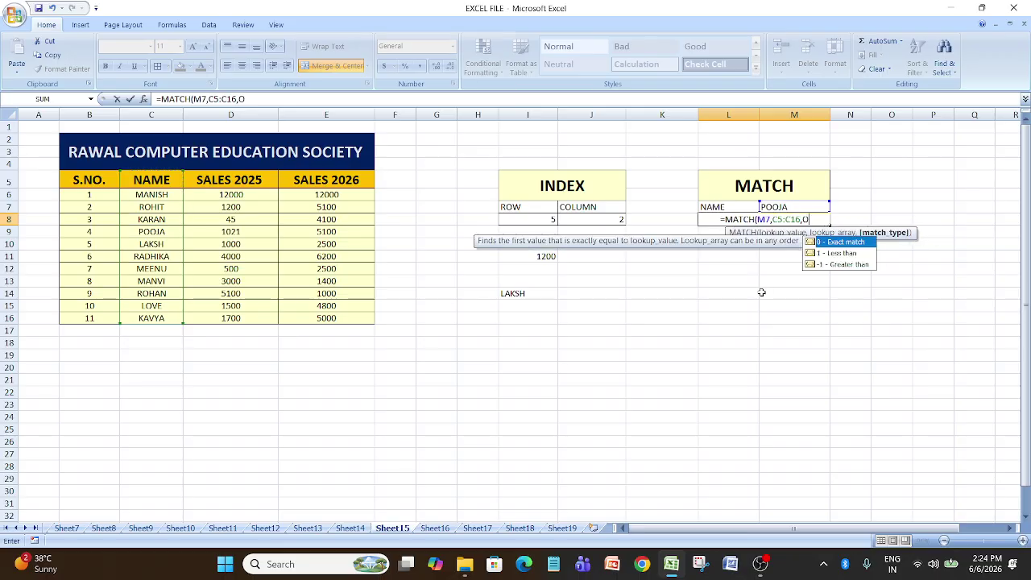
key(BackSpace)
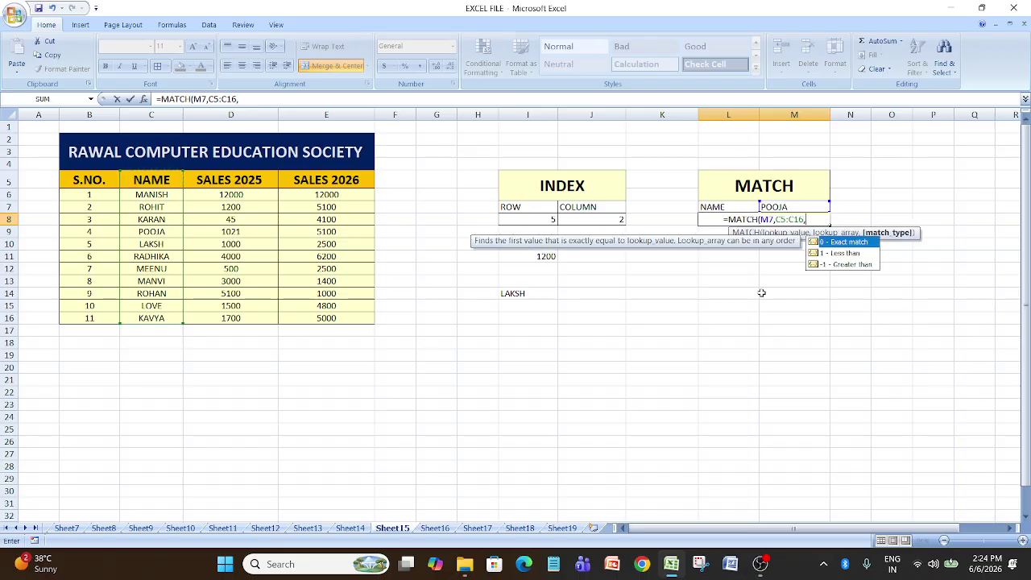
text(0)
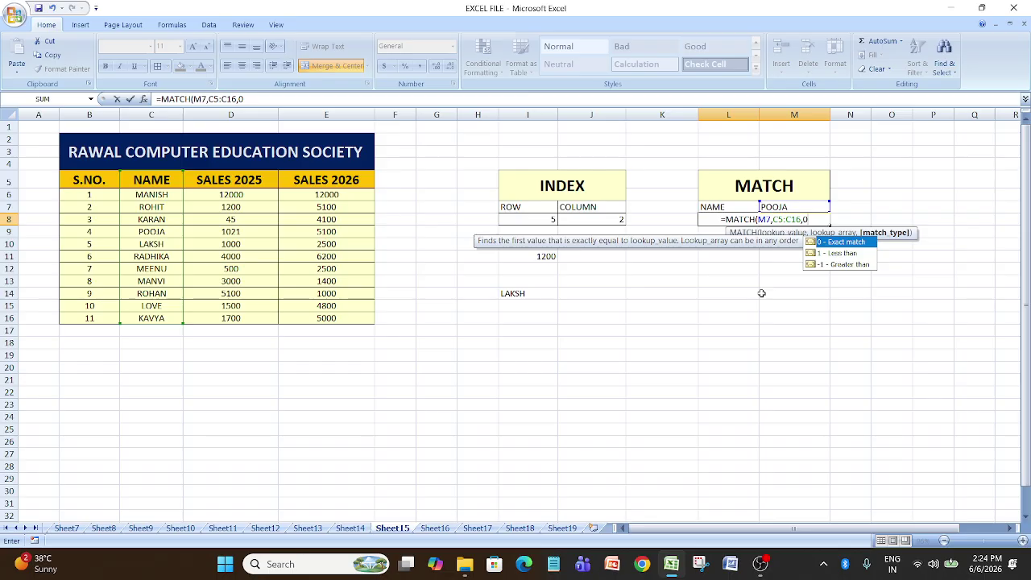
text())
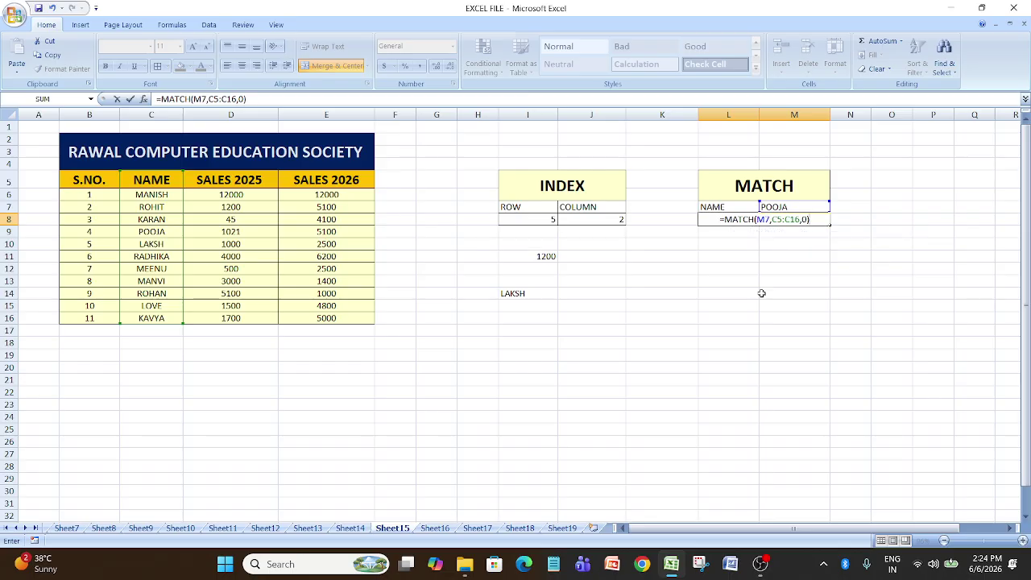
key(Return)
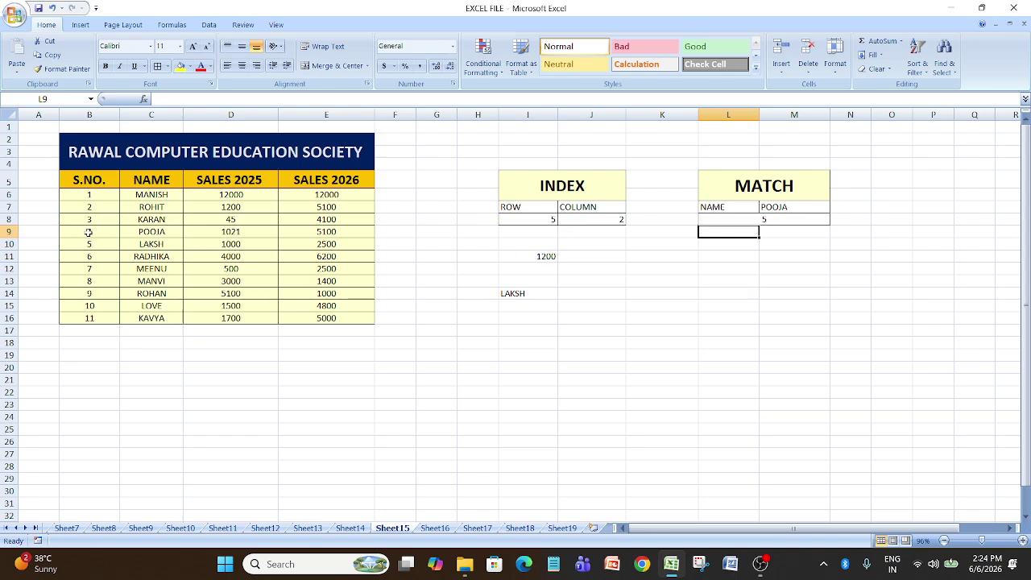
- Compare the L8 result with the matching record's position in the sales table, counting from the header row
drag(89, 232, 344, 234)
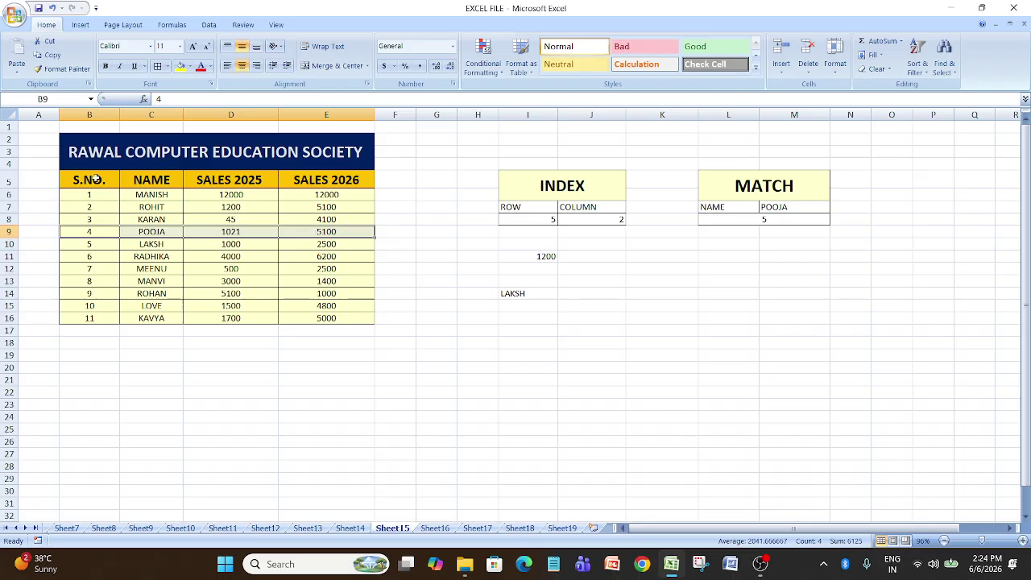
drag(63, 180, 331, 321)
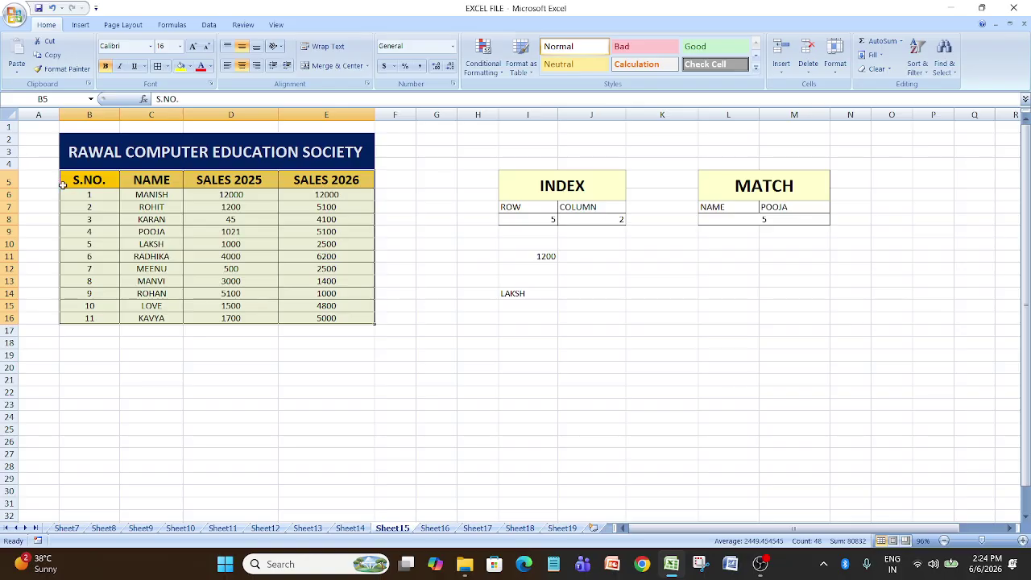
drag(52, 181, 86, 229)
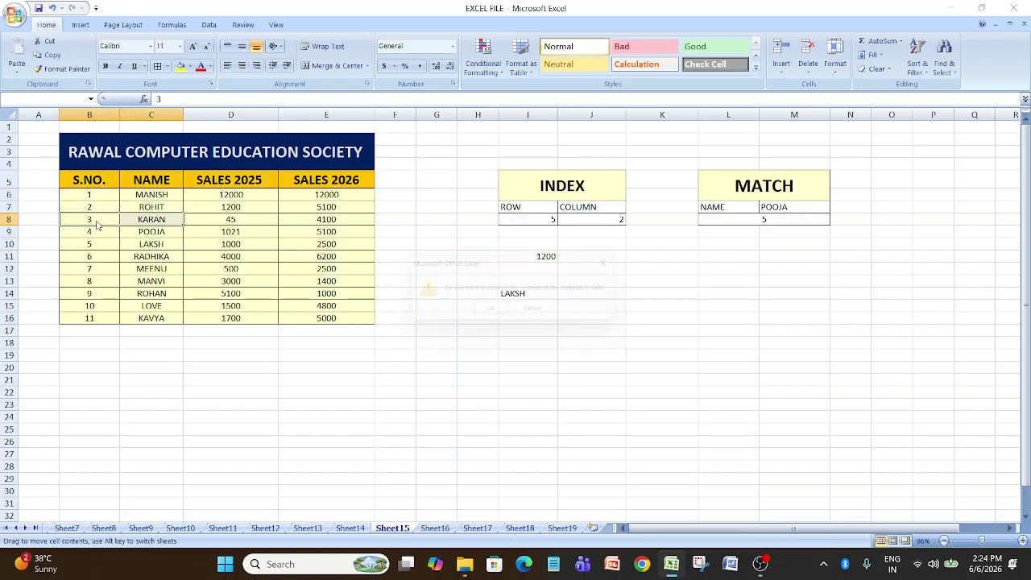
click(622, 262)
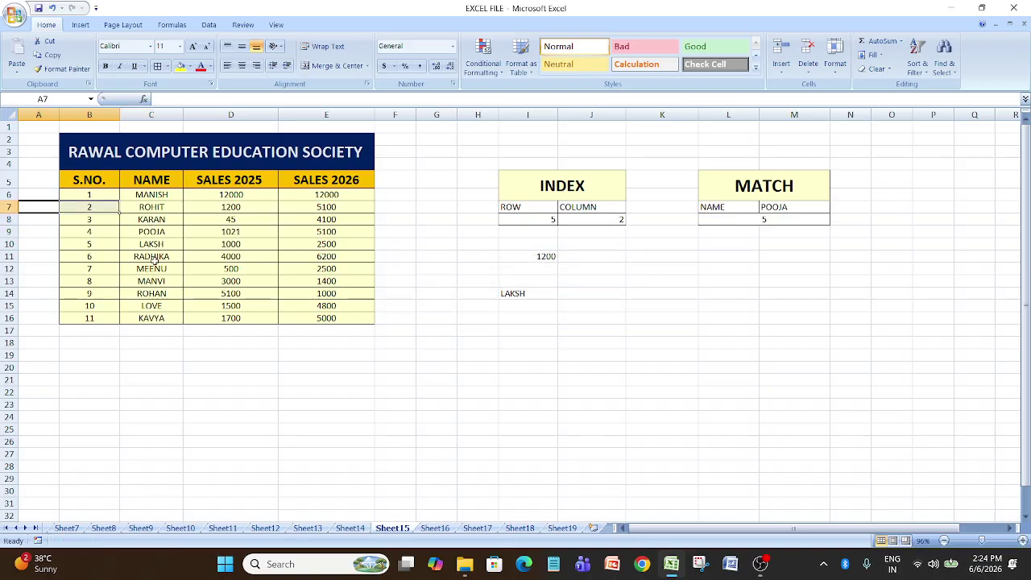
- Try B6:E16 as the lookup array in the L8 MATCH formula
double_click(812, 221)
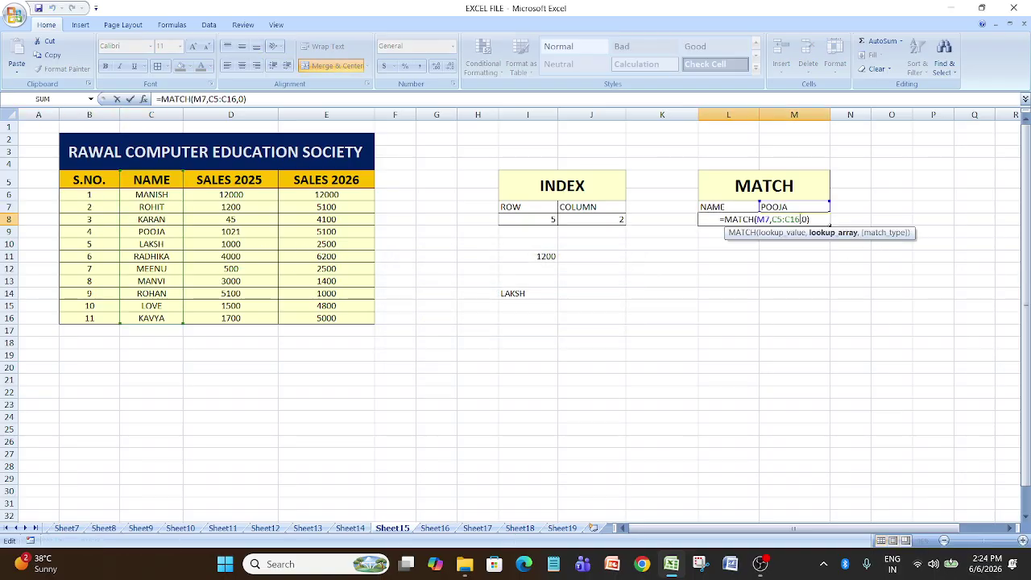
key(BackSpace)
key(BackSpace)
key(BackSpace)
key(BackSpace)
key(BackSpace)
key(BackSpace)
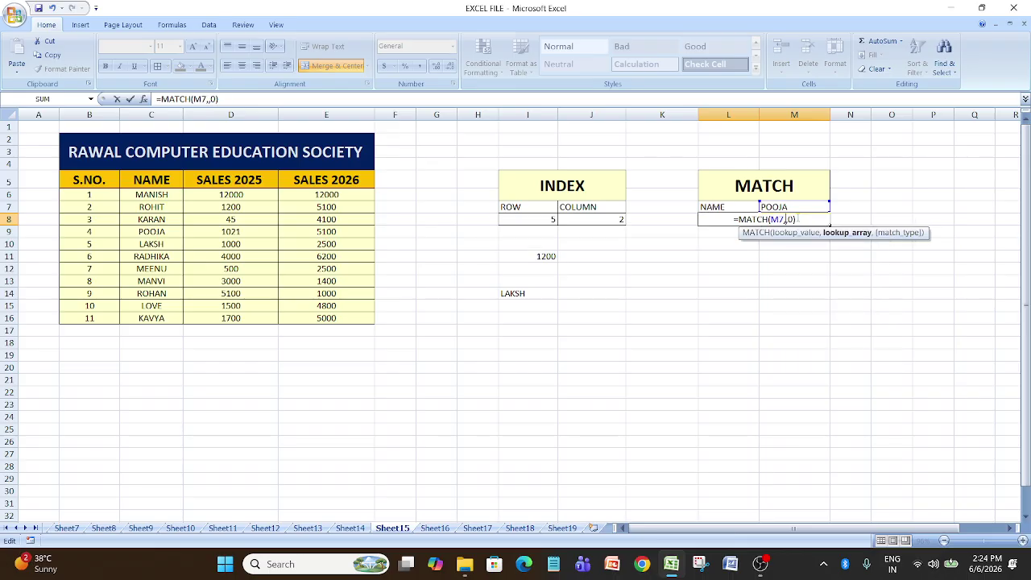
drag(76, 194, 326, 316)
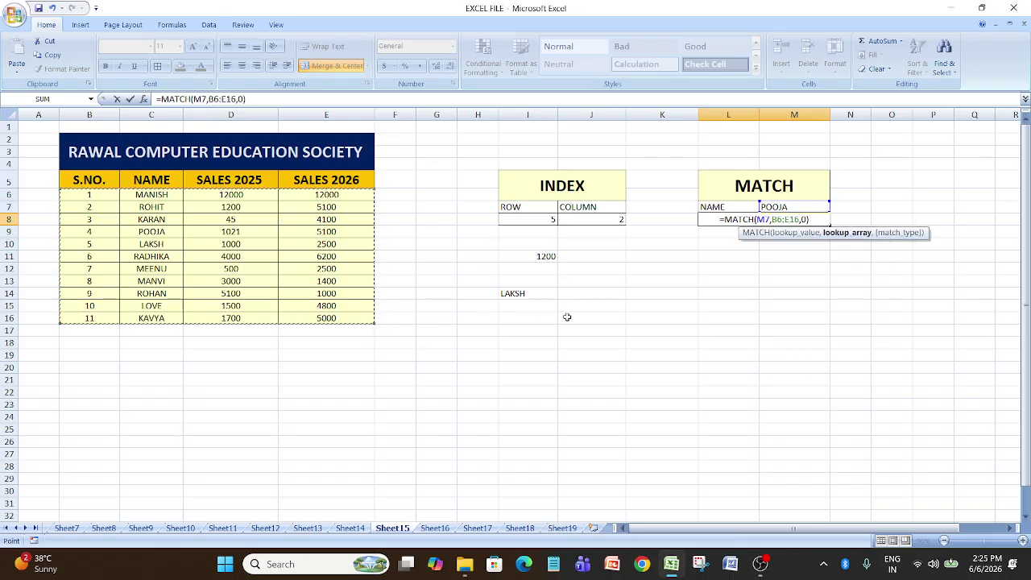
key(Return)
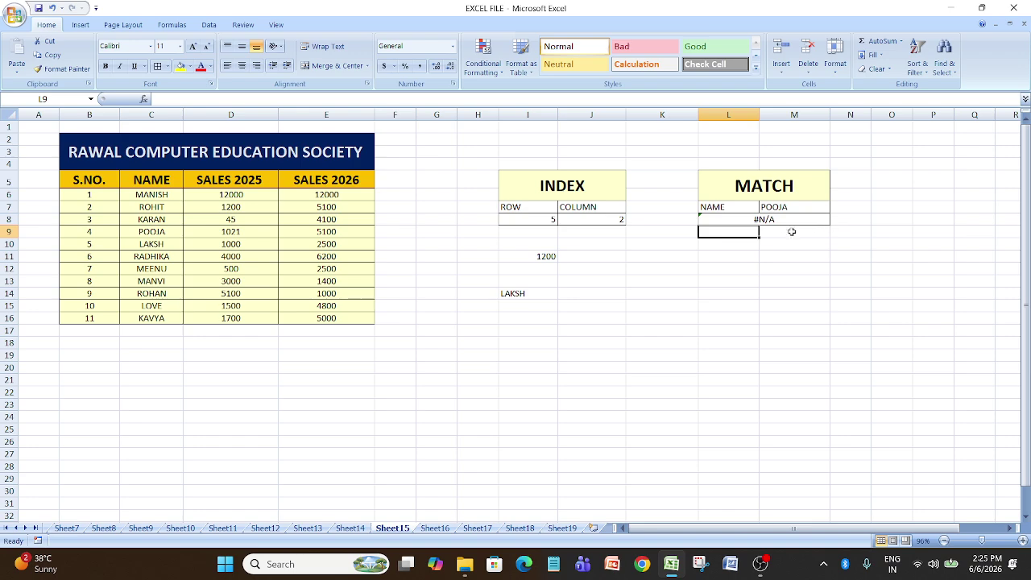
- Reopen the L8 MATCH formula and review its arguments up to the match type
key(Up)
key(F2)
key(Right)
key(Right)
key(Right)
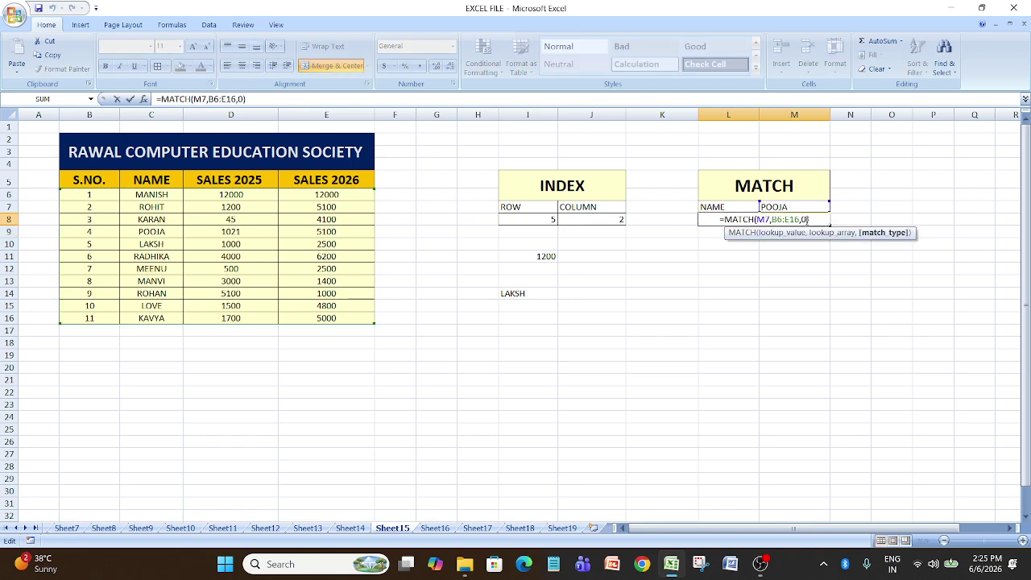
key(Right)
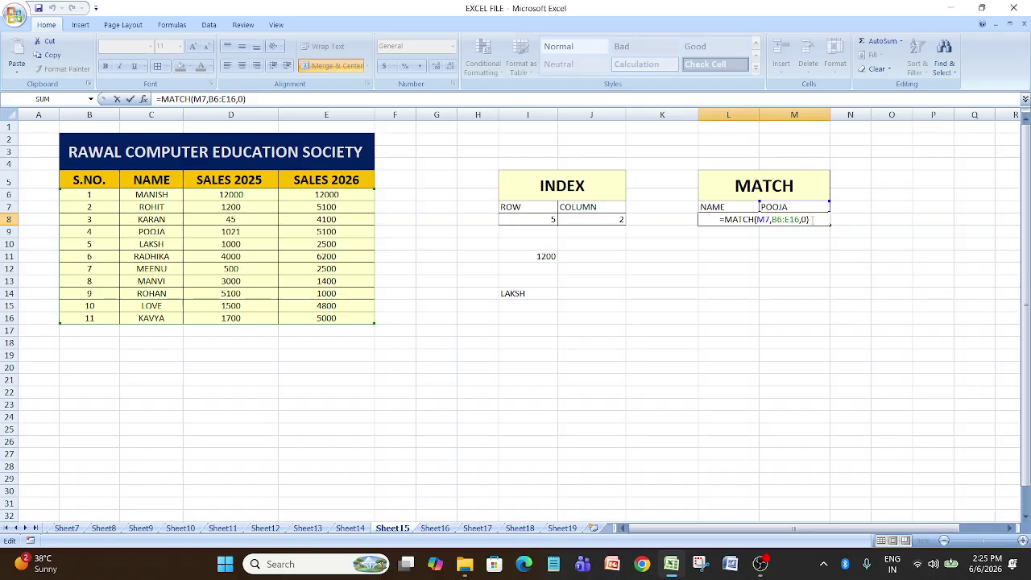
key(Return)
- Remove the lookup array from the L8 MATCH formula, keeping M7 and the match type 0
double_click(774, 221)
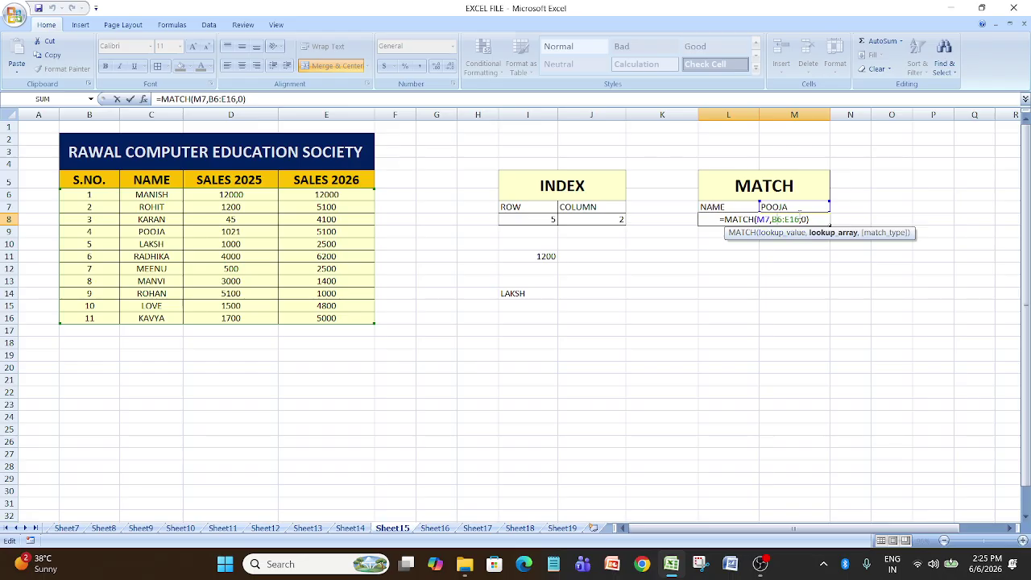
key(BackSpace)
key(BackSpace)
key(BackSpace)
key(BackSpace)
key(BackSpace)
key(BackSpace)
key(BackSpace)
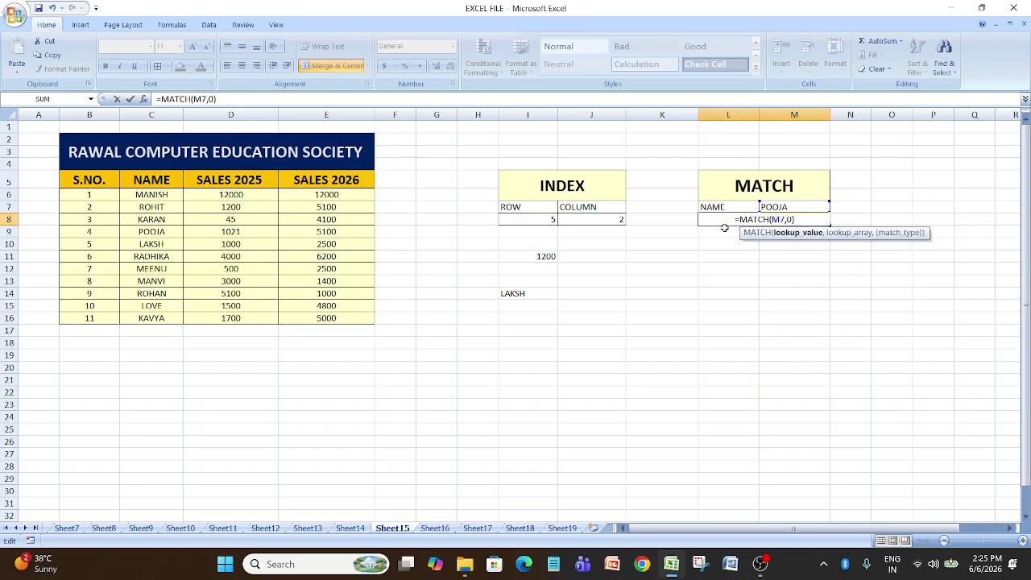
drag(142, 195, 152, 318)
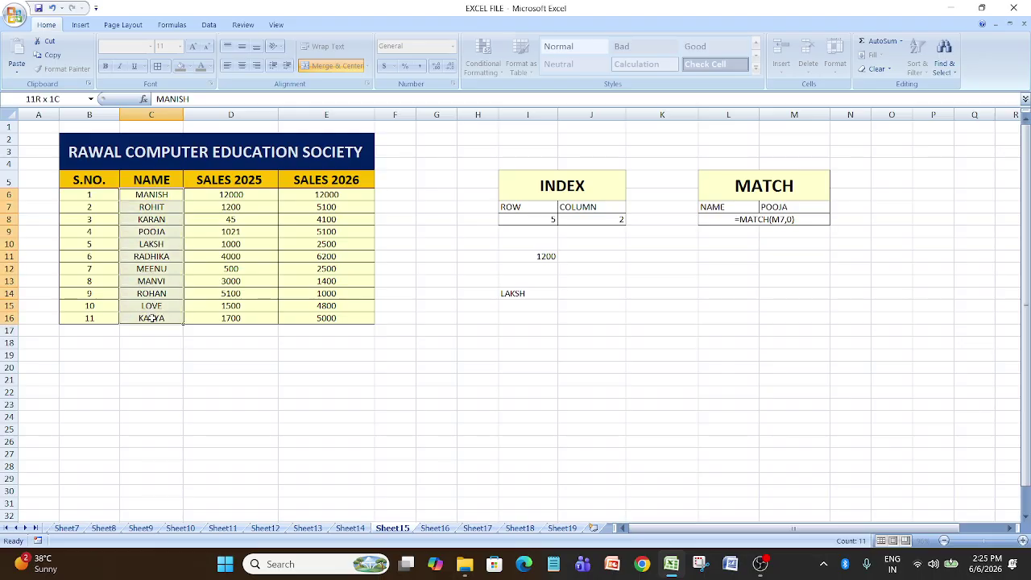
- Insert C6:C16 as the lookup array in the L8 MATCH formula and compare the result with the table's fourth record
click(759, 216)
double_click(762, 218)
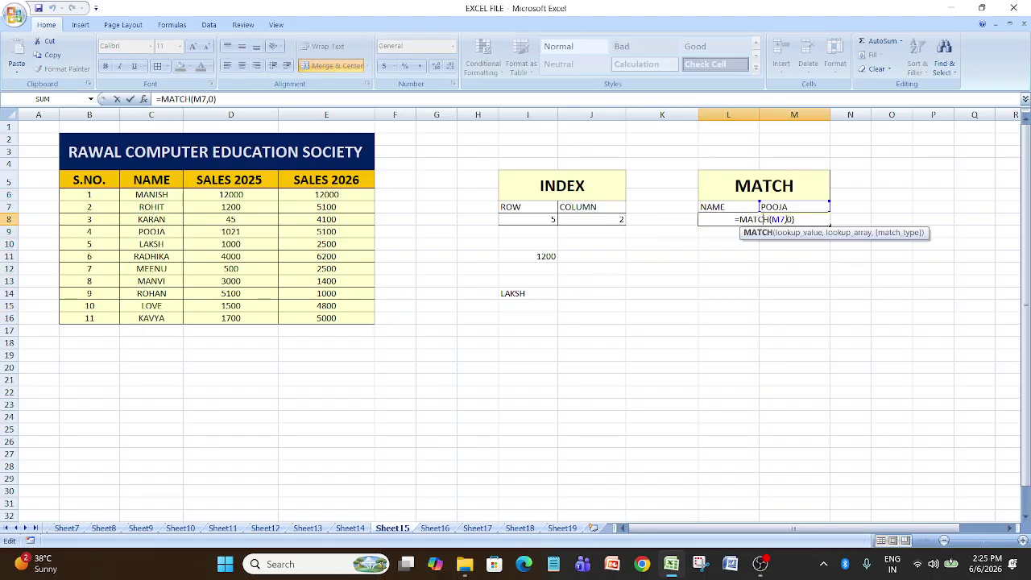
click(782, 219)
text(,)
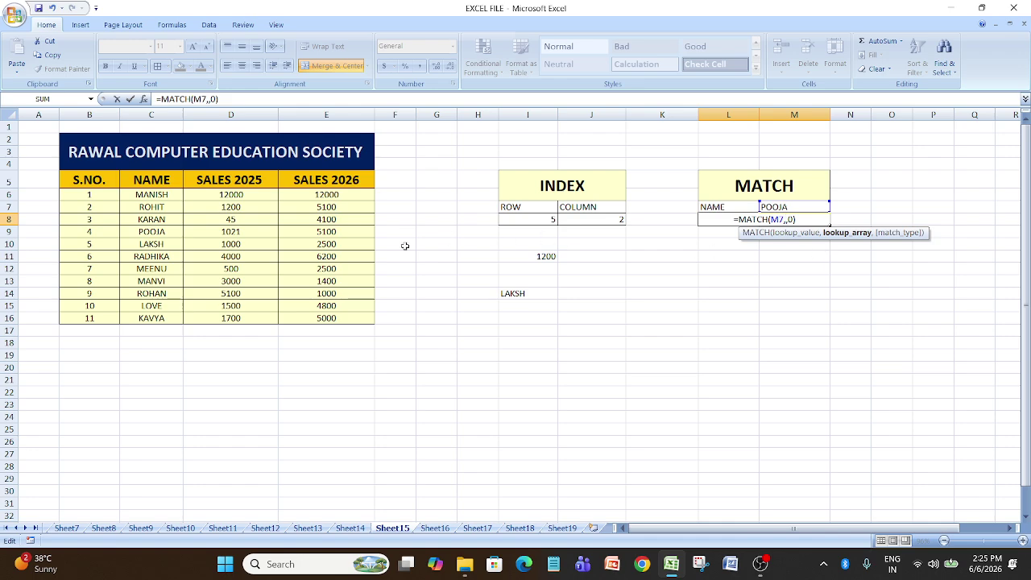
drag(161, 196, 159, 319)
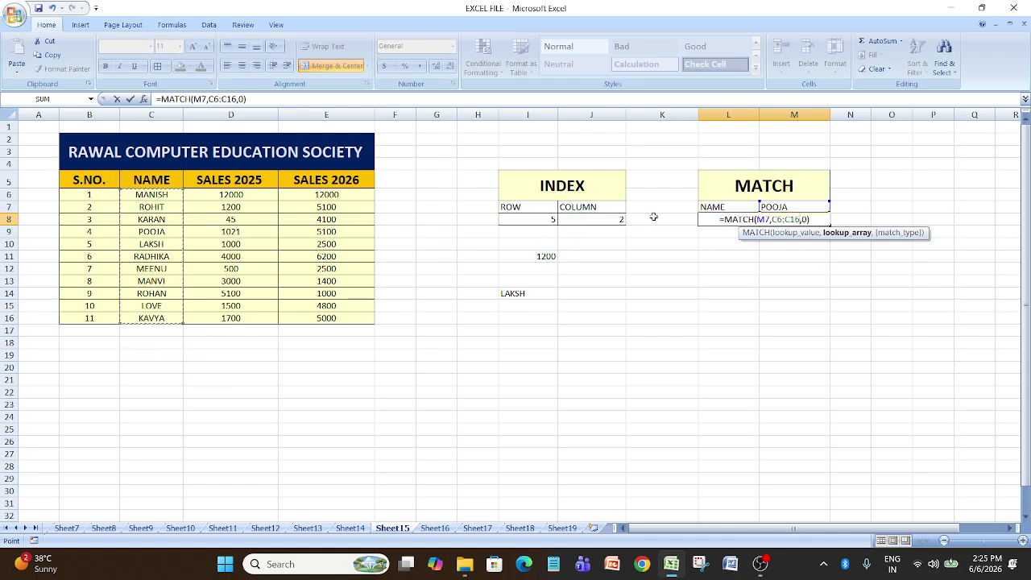
key(Return)
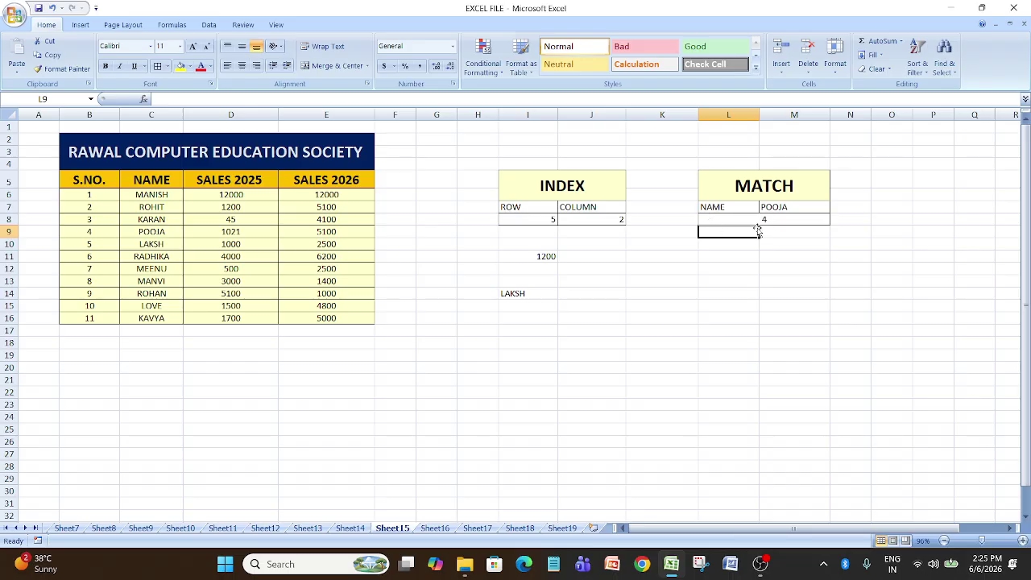
drag(61, 233, 293, 228)
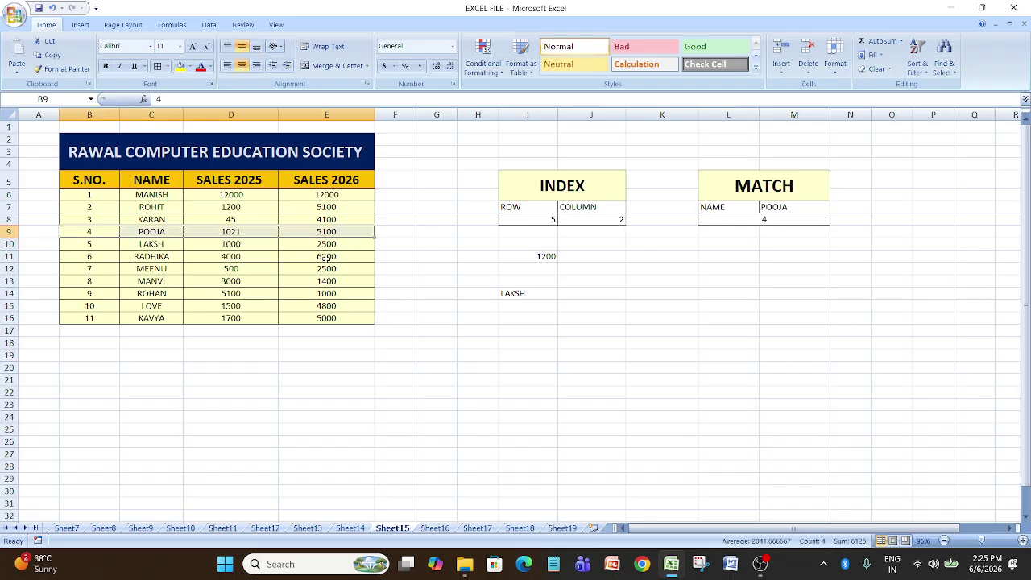
- Replace the lookup name in M7 with the third record's name and check the MATCH result against the NAME column
click(785, 207)
double_click(785, 207)
key(BackSpace)
key(BackSpace)
key(BackSpace)
key(BackSpace)
key(BackSpace)
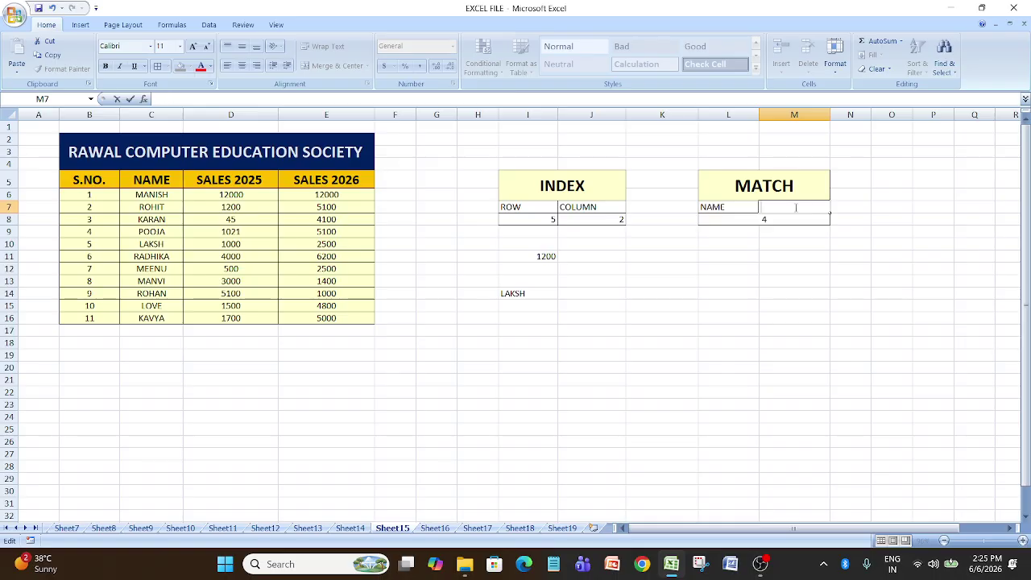
text(KARAN)
key(Return)
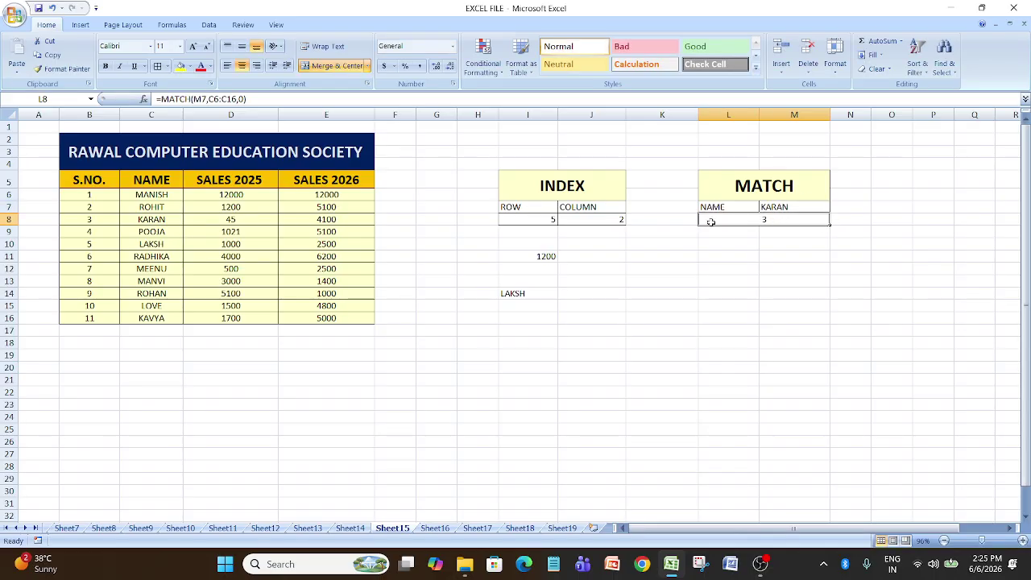
click(173, 220)
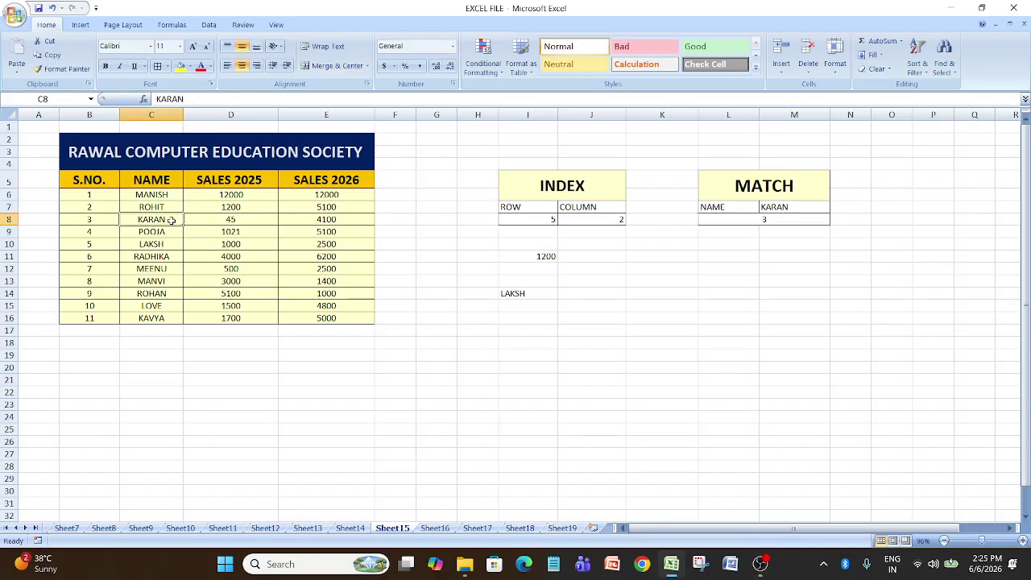